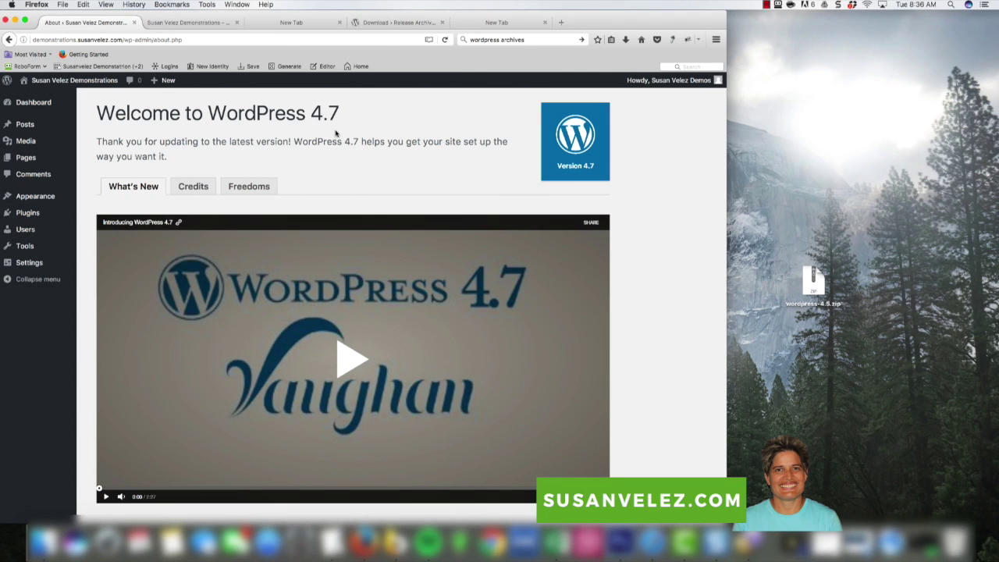
# Review the demo site's WordPress About page, its live front page and the WordPress.org Release Archive page across the open pages.
pyautogui.click(375, 24)
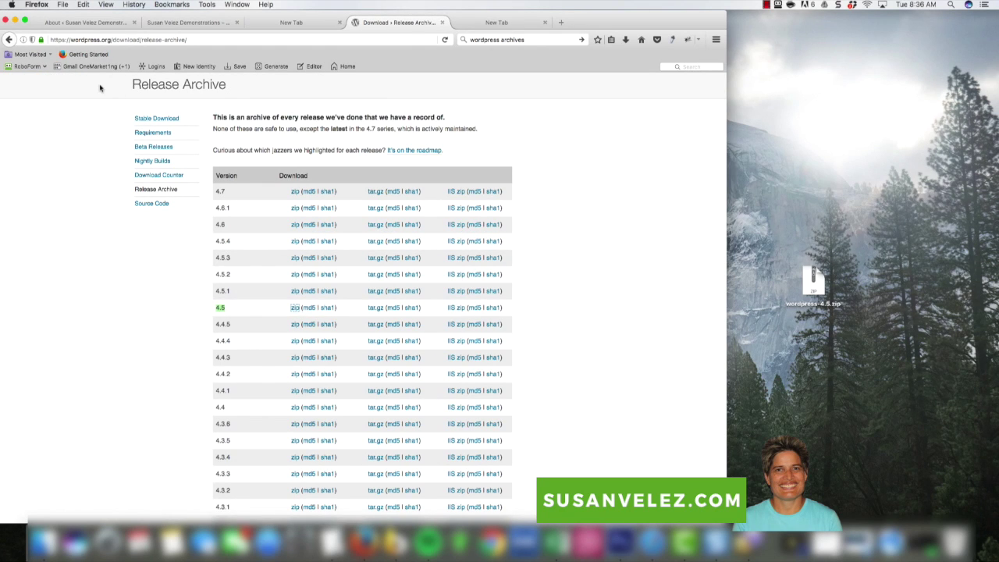
pyautogui.click(107, 25)
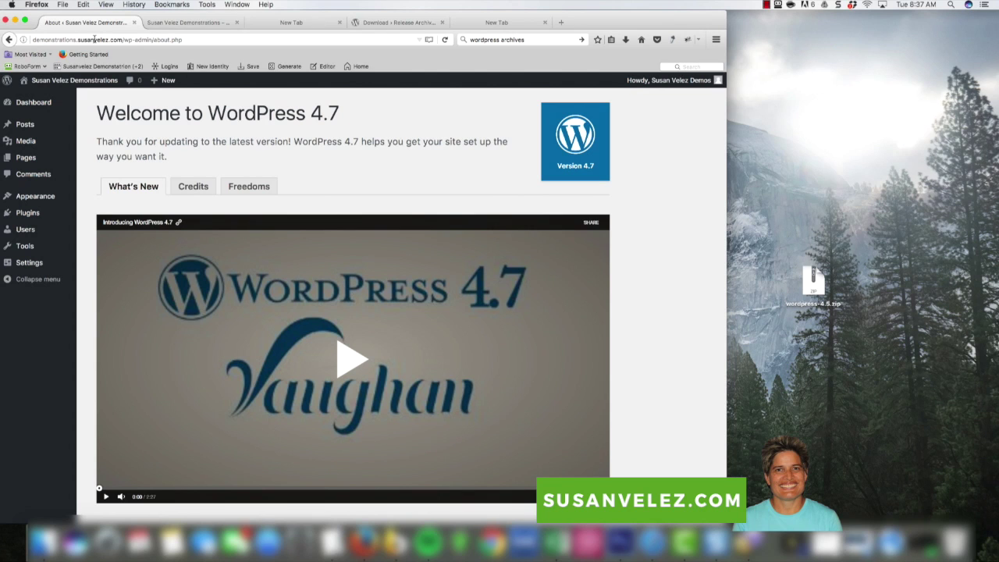
pyautogui.click(178, 25)
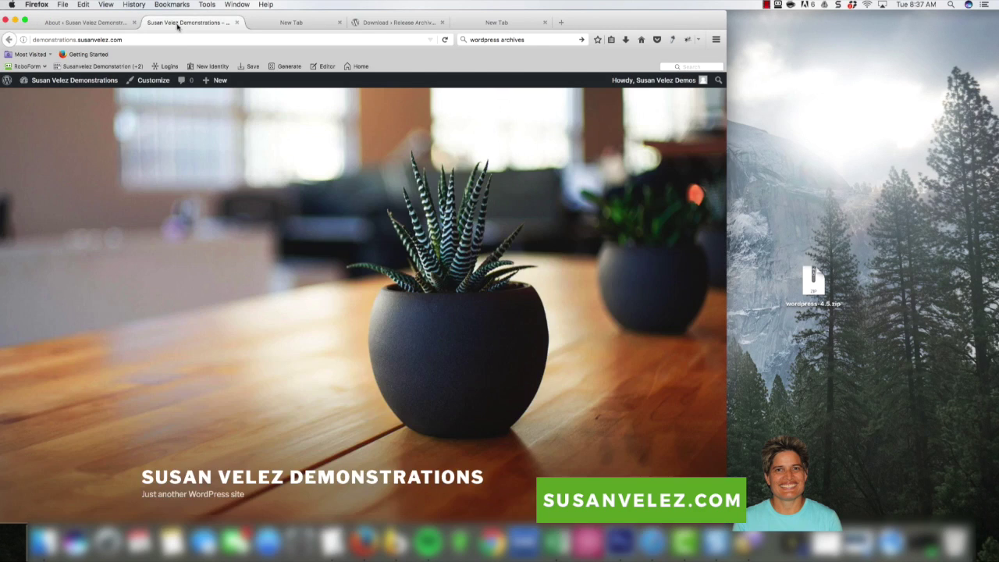
pyautogui.scroll(-10, 335, 151)
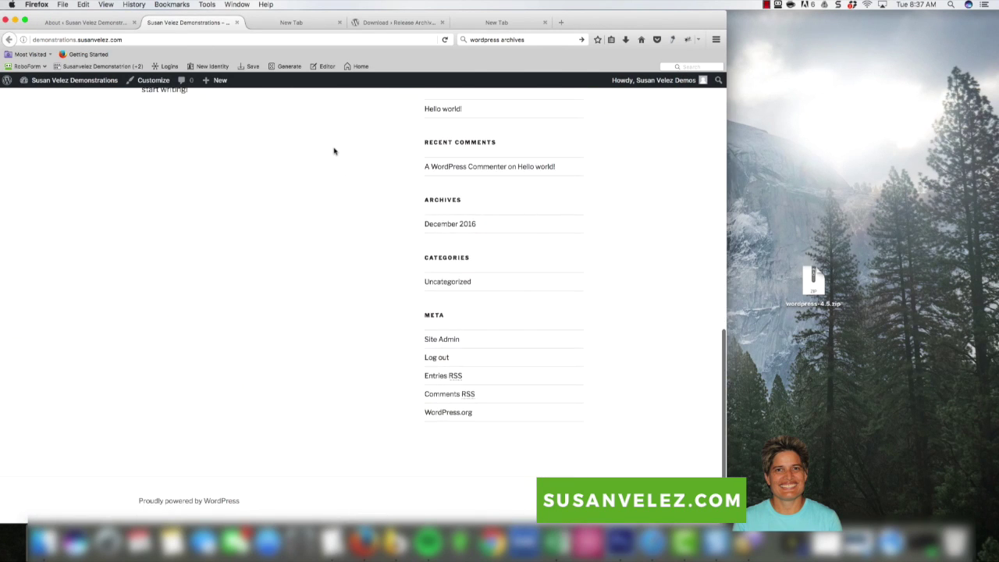
pyautogui.scroll(10, 334, 151)
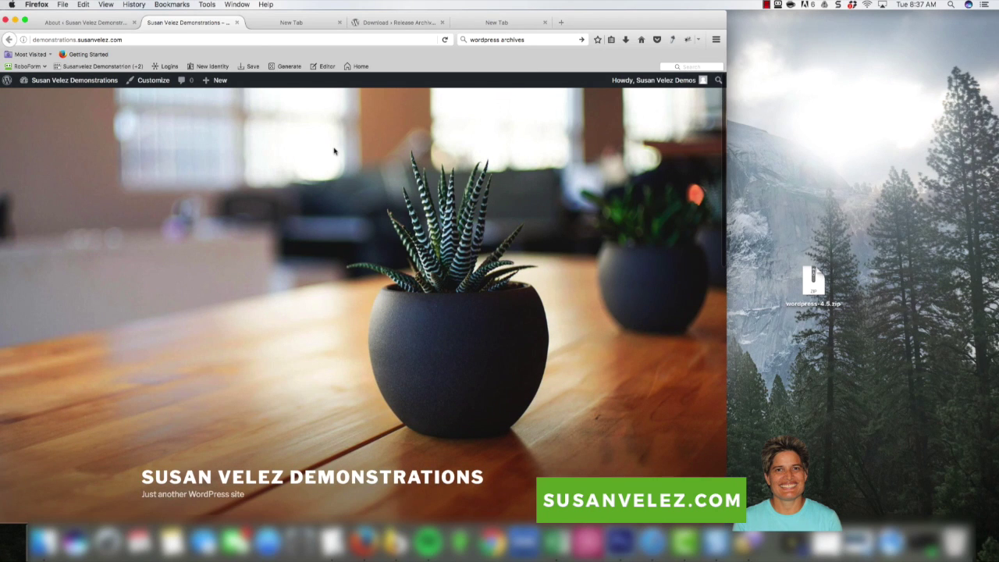
pyautogui.click(114, 23)
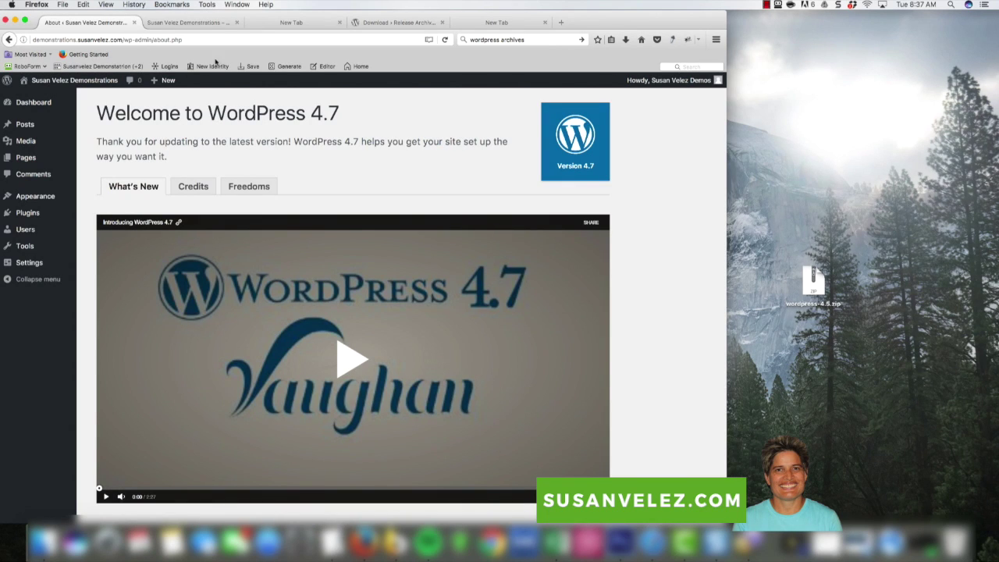
pyautogui.click(207, 25)
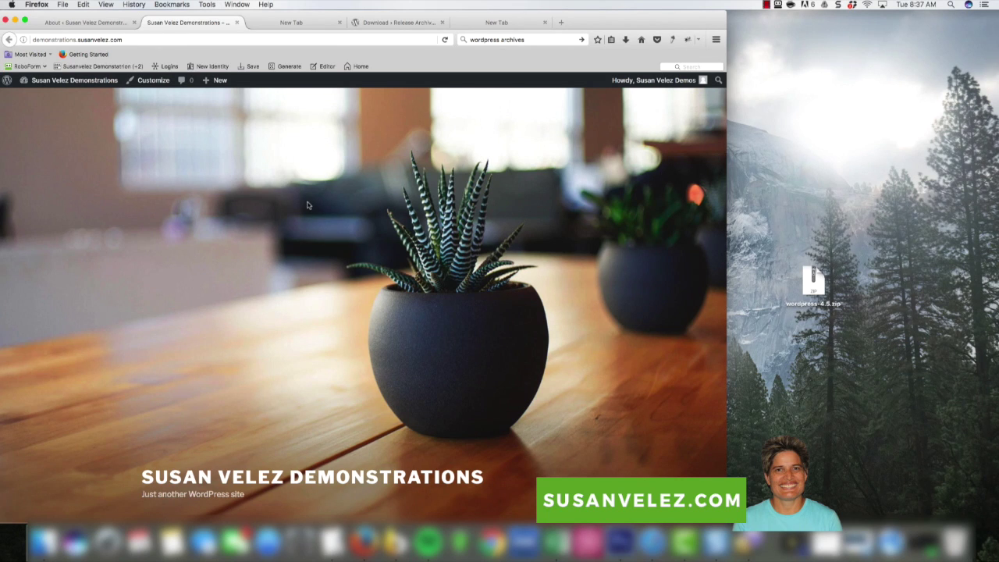
pyautogui.click(117, 23)
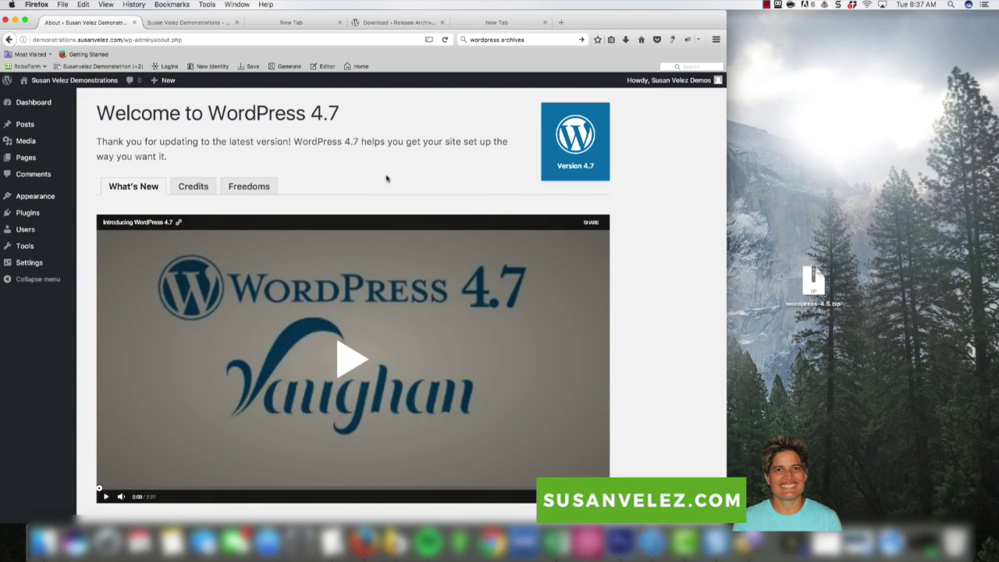
# Look through the WordPress.org Release Archive for the older versions offered for download, including 4.5.
pyautogui.press('super+4')
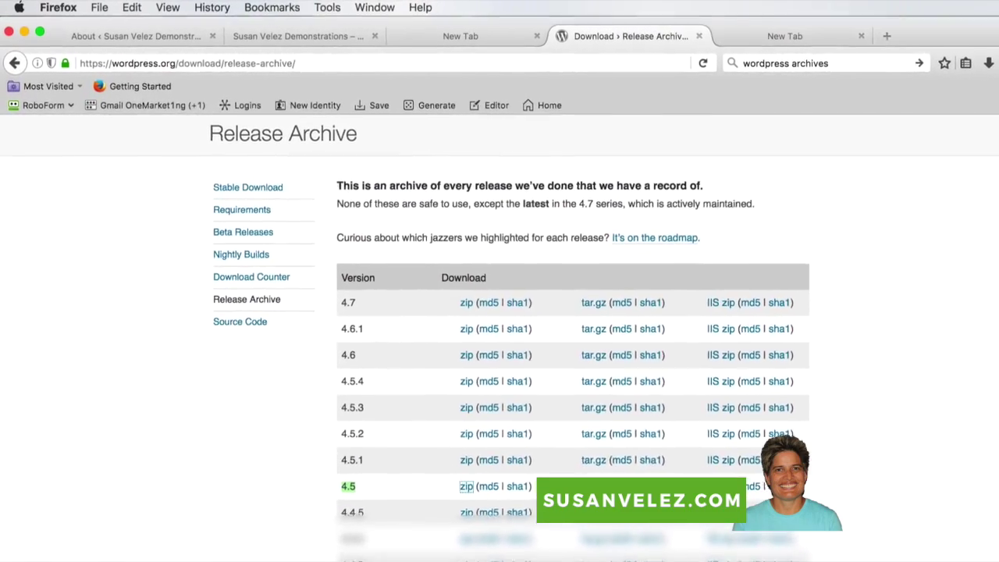
pyautogui.scroll(-10, 546, 351)
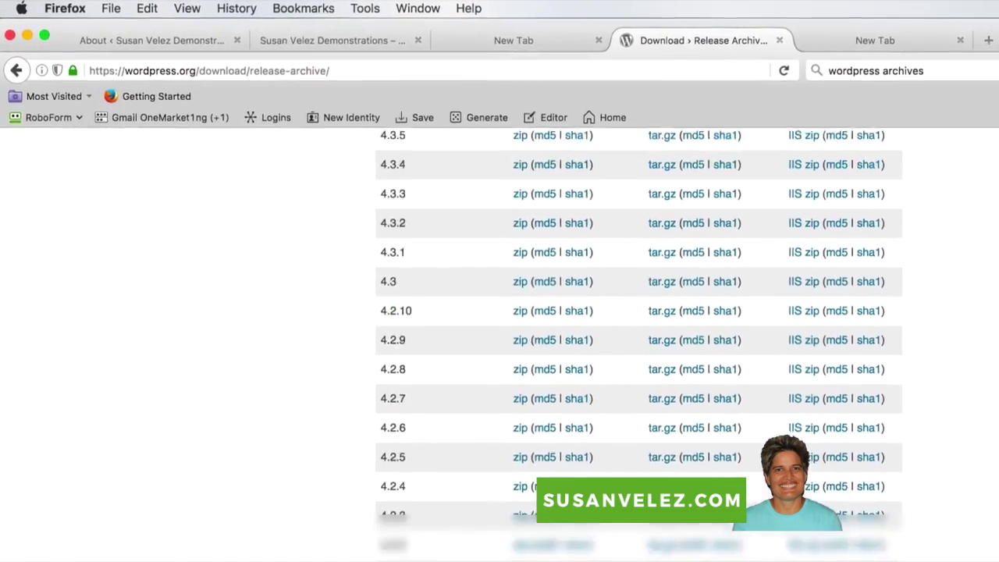
pyautogui.scroll(-15, 624, 351)
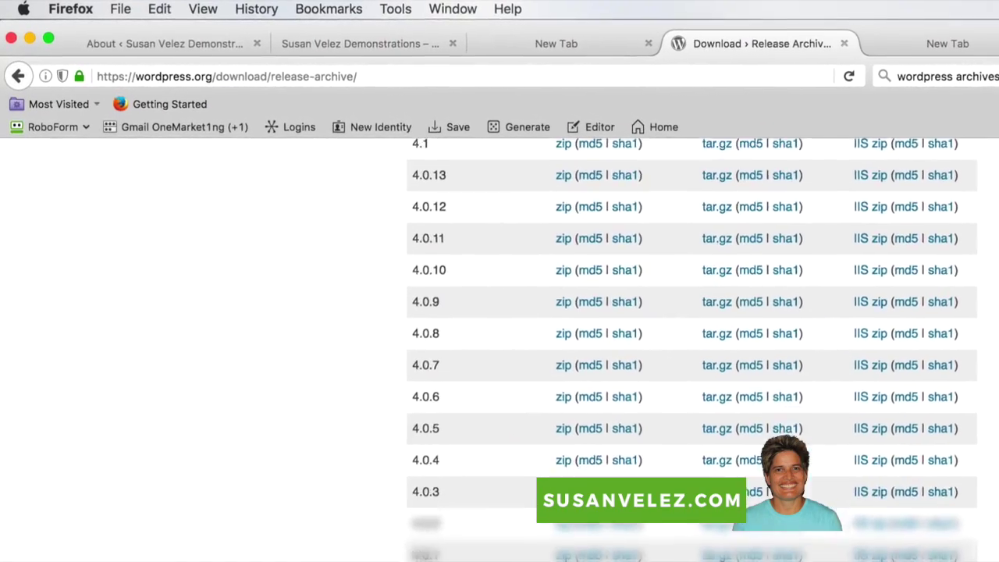
pyautogui.scroll(-5, 686, 351)
pyautogui.scroll(6, 687, 351)
pyautogui.scroll(10, 703, 351)
pyautogui.scroll(10, 725, 351)
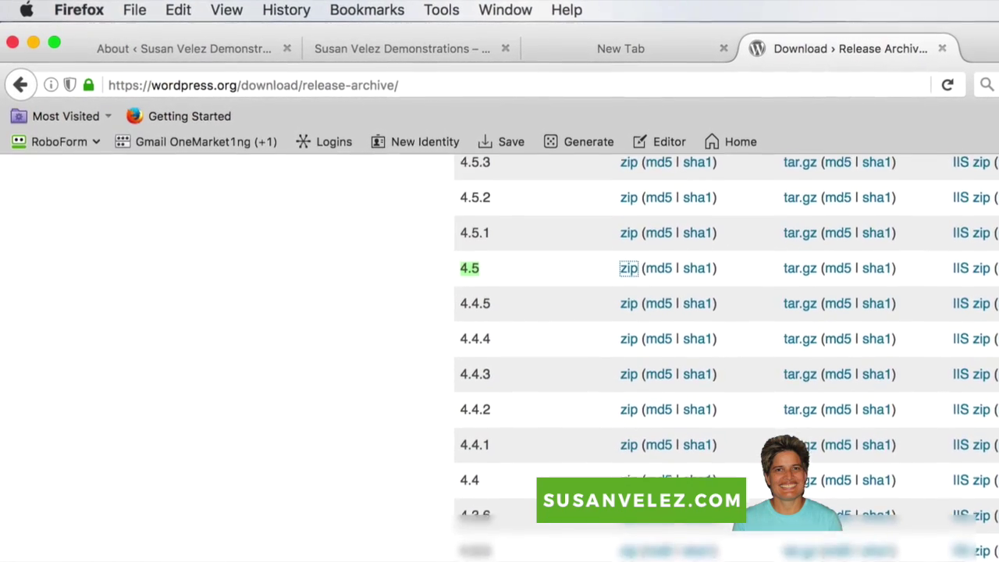
pyautogui.scroll(5, 274, 468)
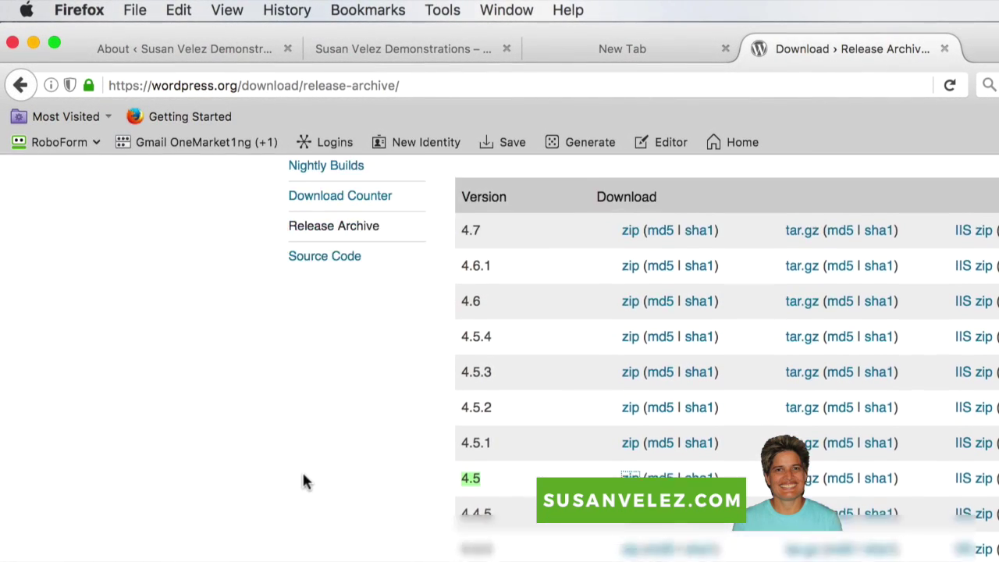
# Try to download the WordPress 4.5 zip from the release archive, and dismiss the save prompt.
pyautogui.scroll(1, 306, 480)
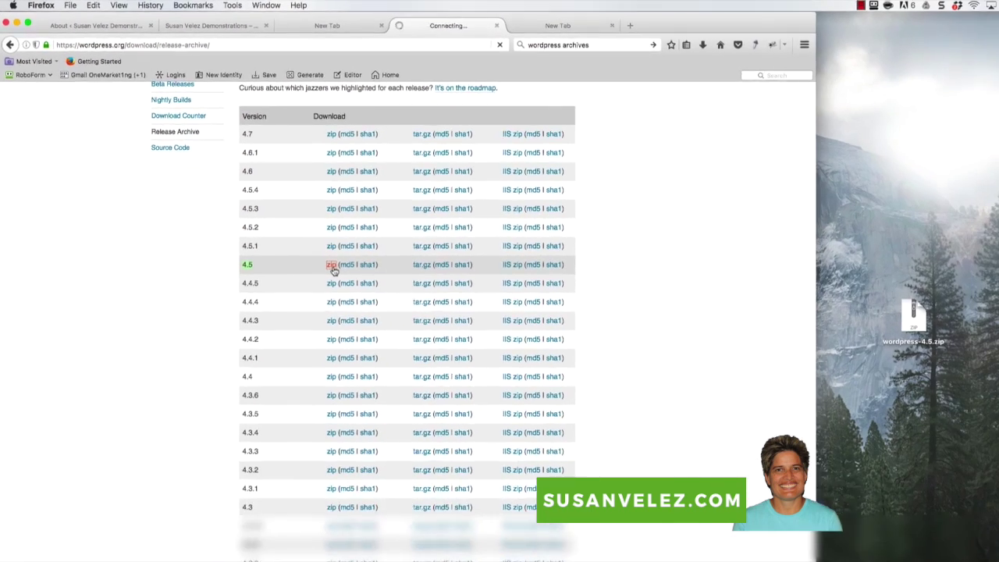
pyautogui.click(583, 465)
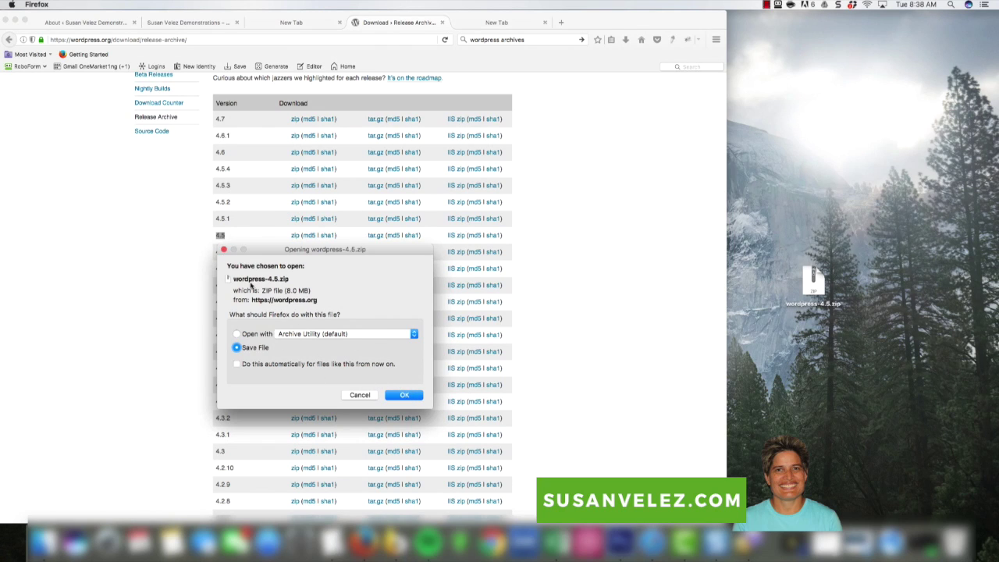
pyautogui.click(224, 251)
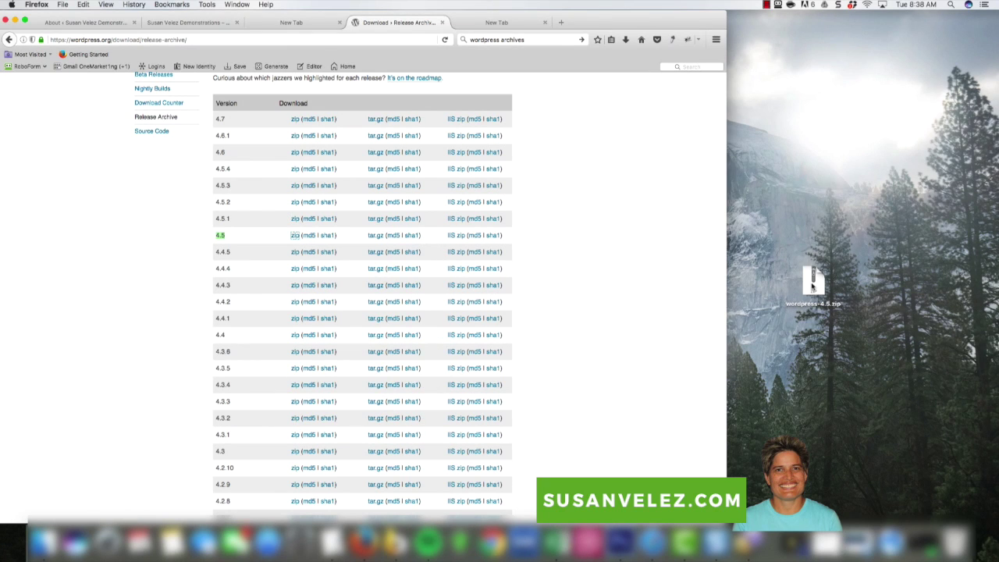
# Reposition the wordpress-4.5.zip file slightly on the desktop and leave it deselected.
pyautogui.click(812, 285)
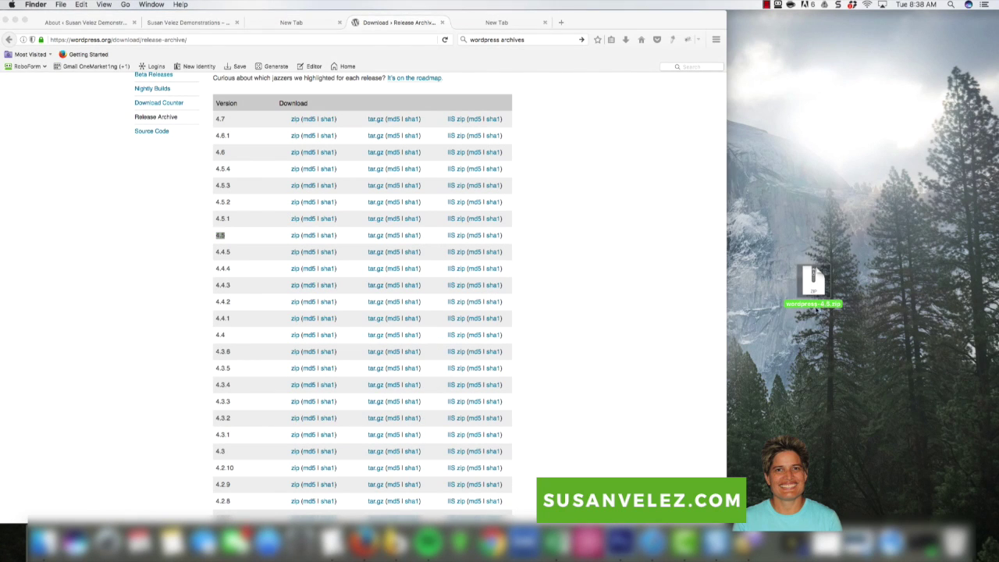
pyautogui.moveTo(817, 310); pyautogui.dragTo(776, 291)
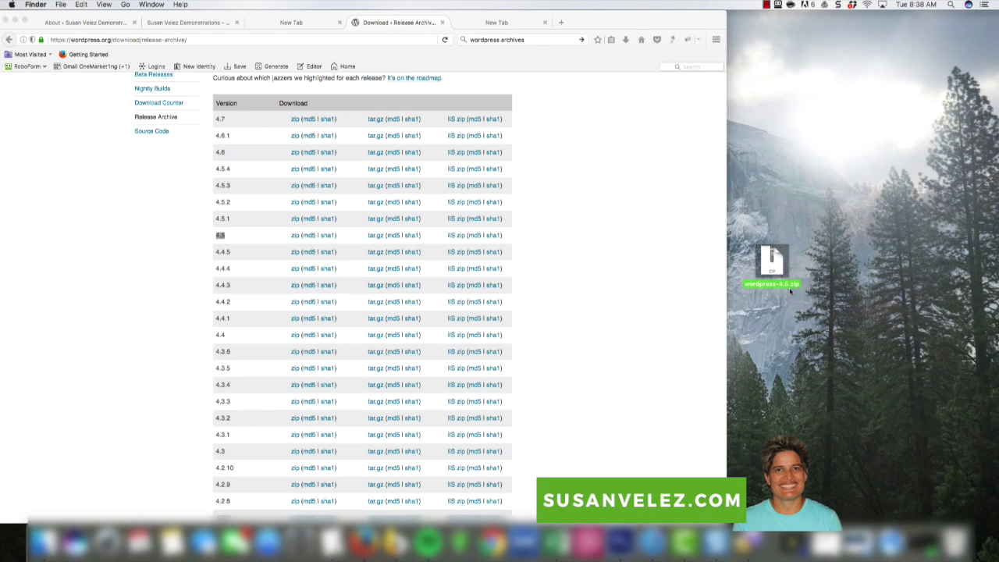
pyautogui.click(791, 291)
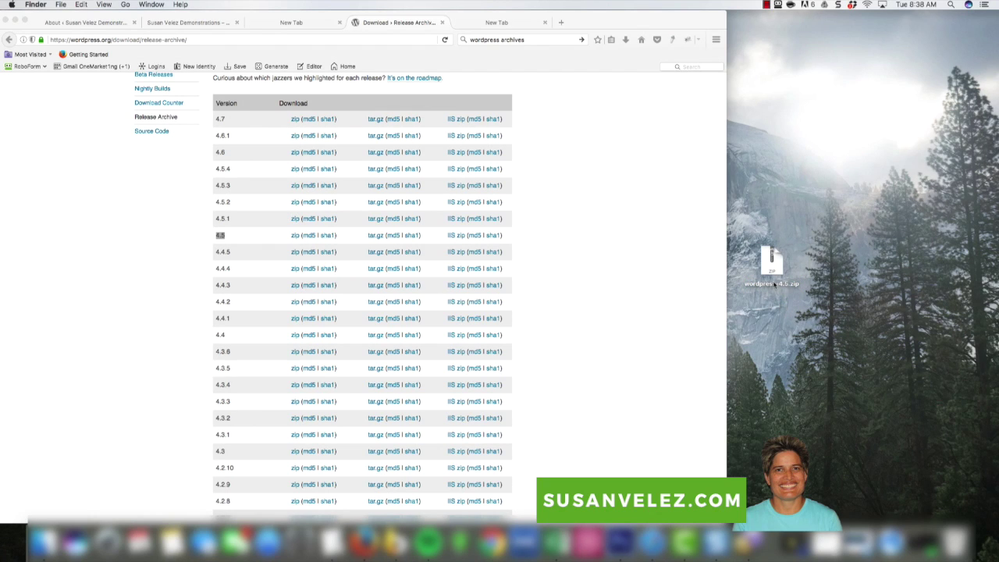
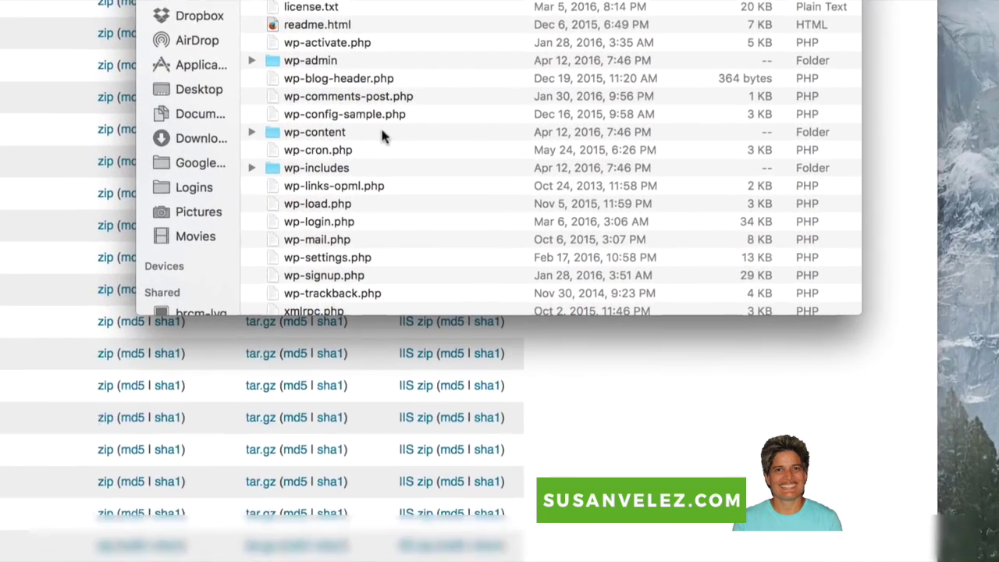
# Expand the wp-content folder of the unzipped WordPress 4.5 package and examine its plugins subfolder.
pyautogui.scroll(-1, 502, 218)
pyautogui.scroll(1, 499, 156)
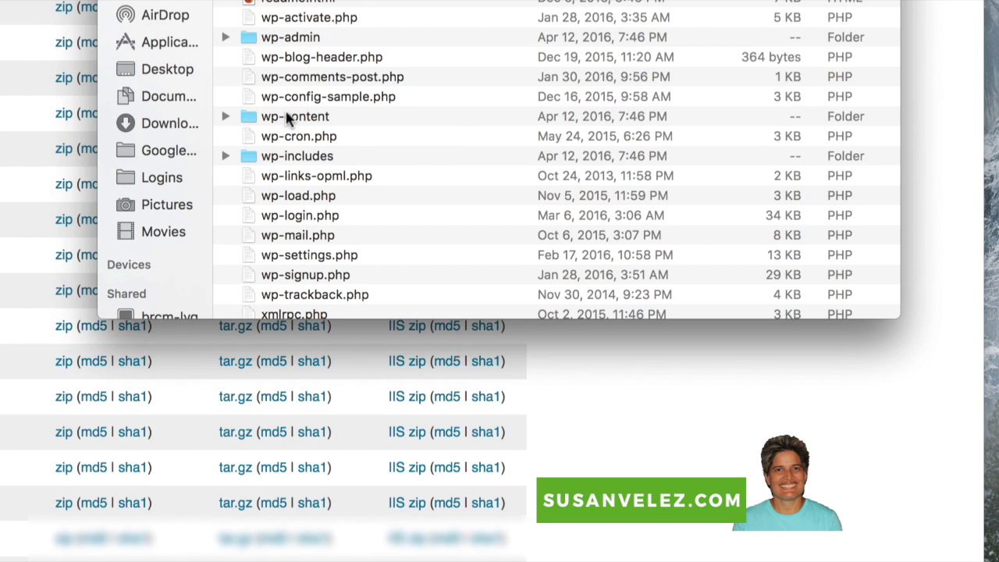
pyautogui.click(231, 113)
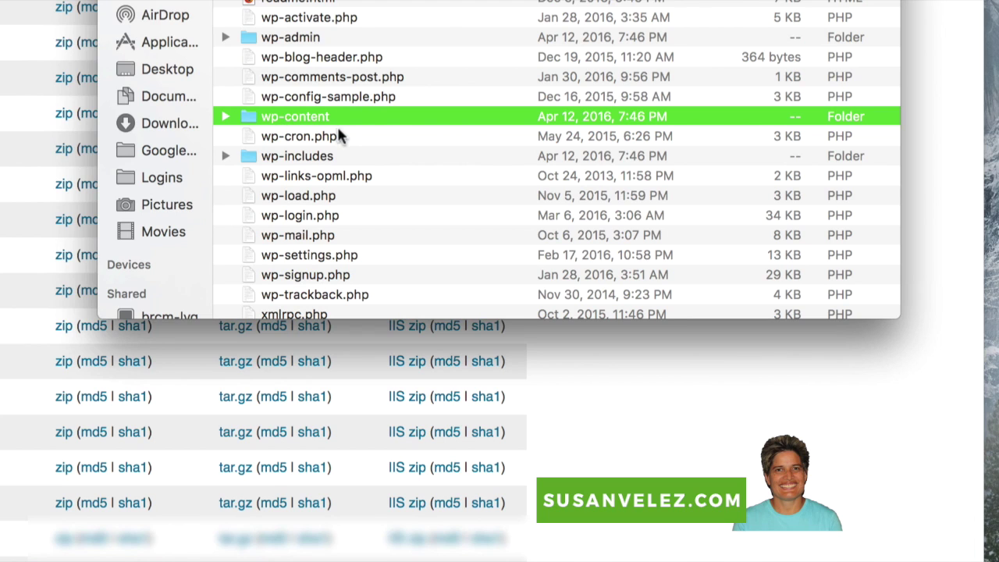
pyautogui.click(225, 117)
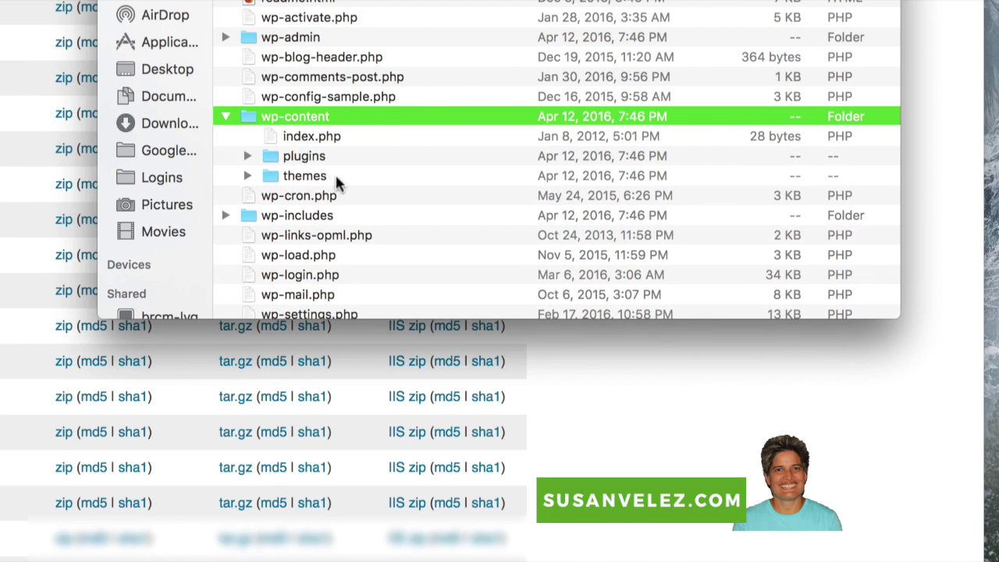
pyautogui.click(279, 156)
pyautogui.click(293, 177)
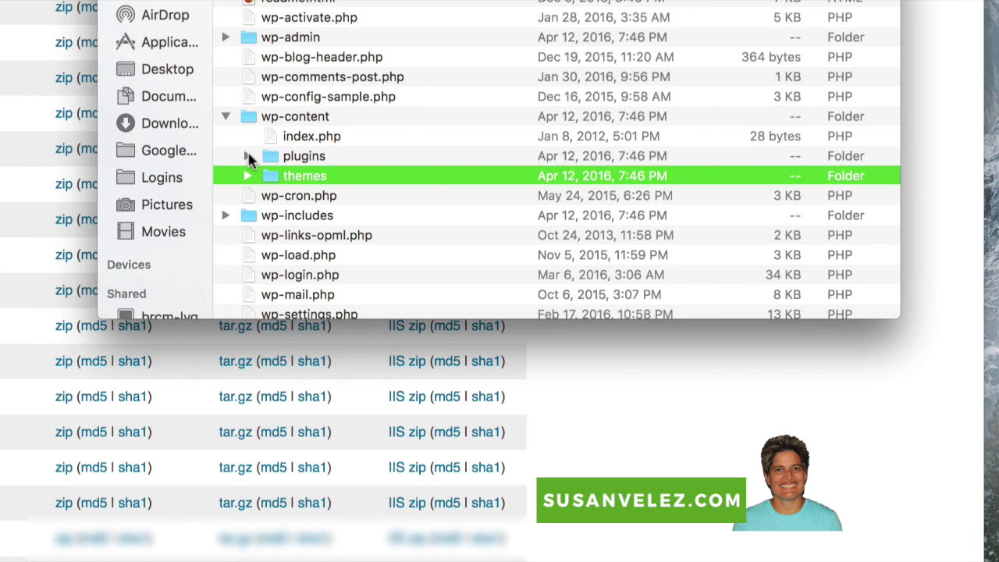
pyautogui.click(248, 157)
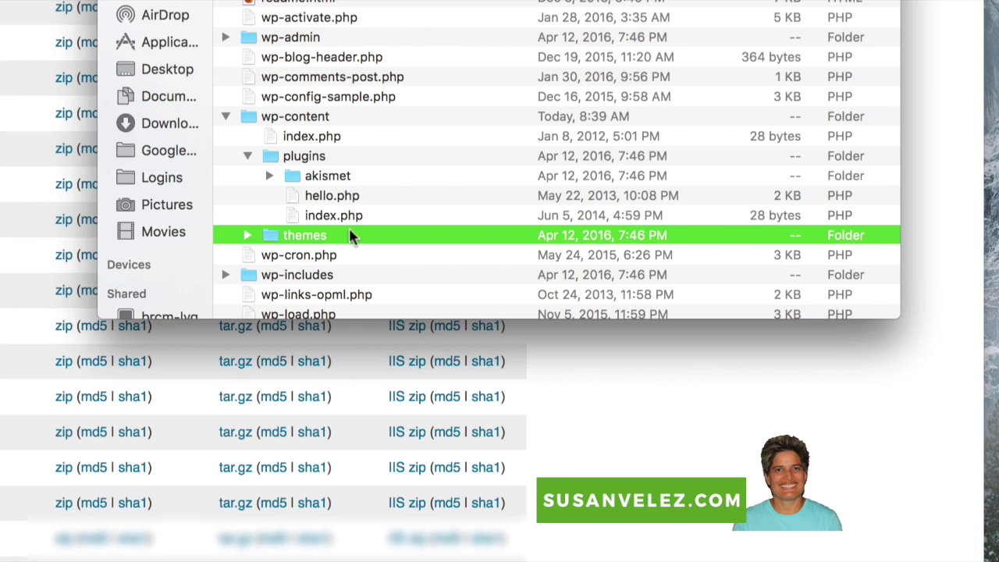
# Expand the themes subfolder to examine the bundled default themes, and collapse the wp-content folder.
pyautogui.click(246, 235)
pyautogui.scroll(-3, 339, 280)
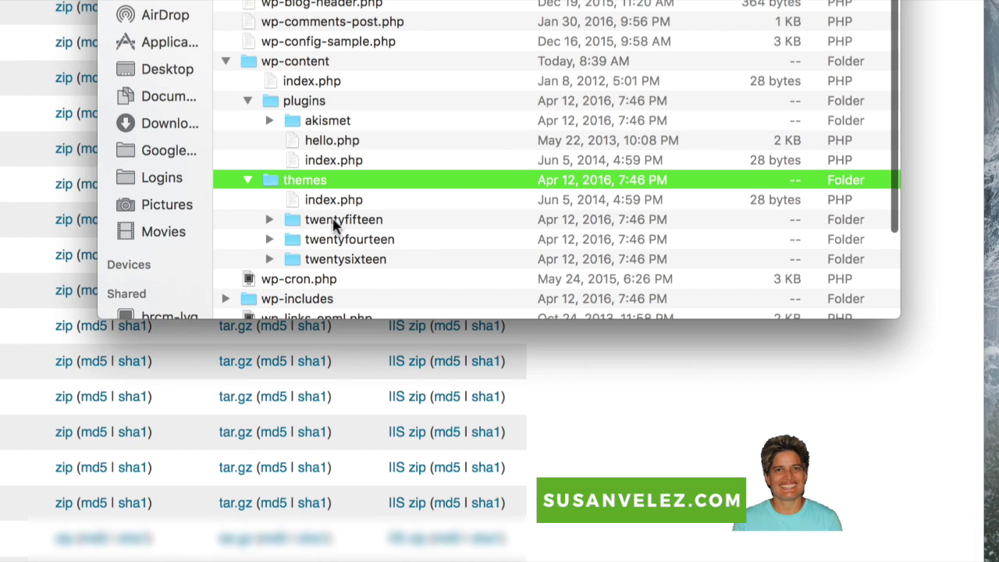
pyautogui.click(340, 223)
pyautogui.click(352, 239)
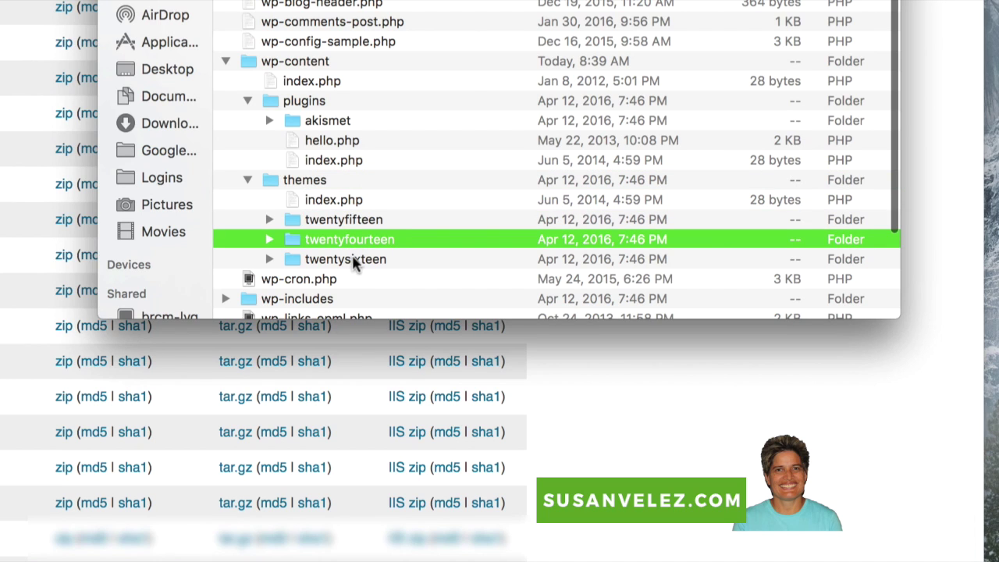
pyautogui.click(352, 263)
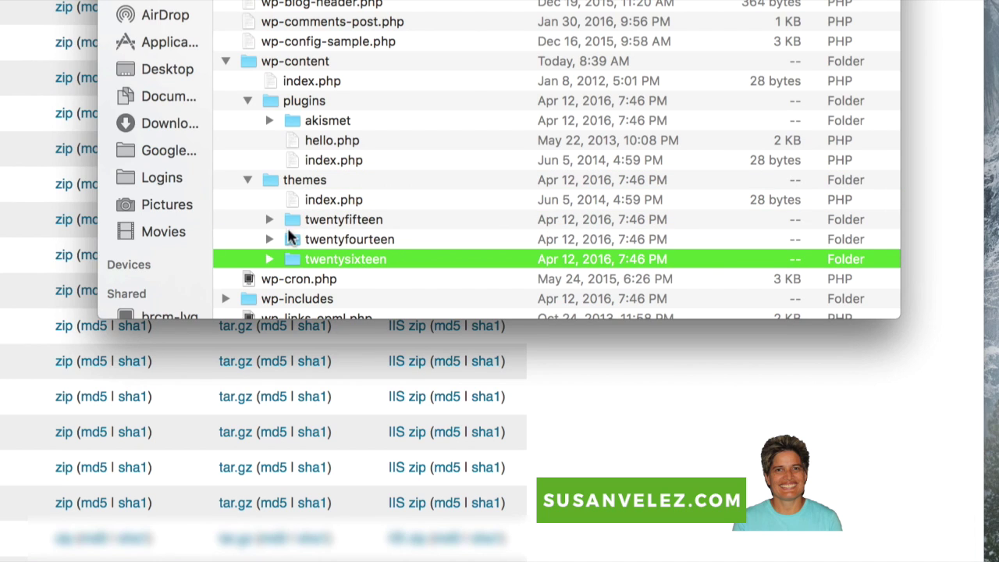
pyautogui.click(225, 60)
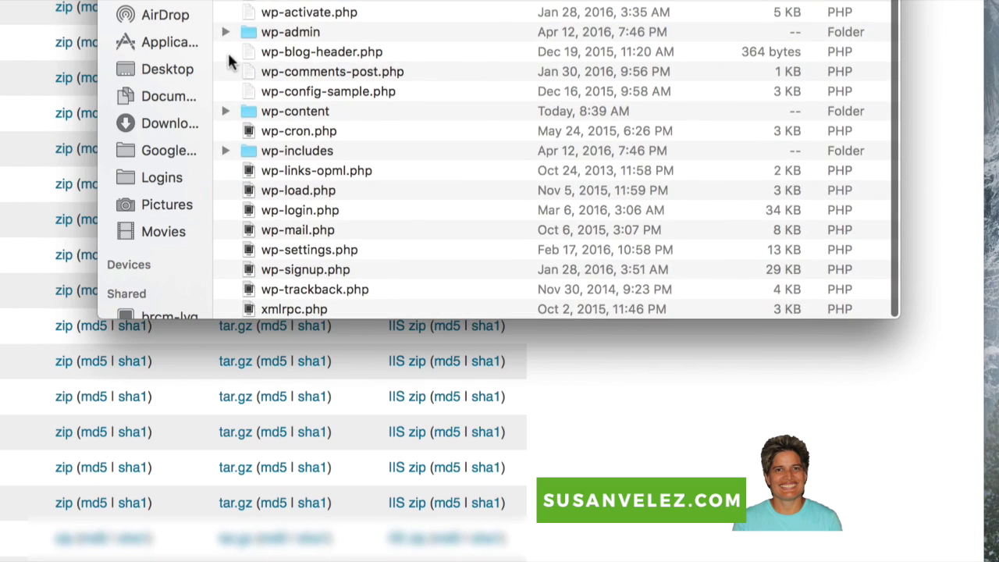
# Delete the wp-content folder from the unzipped WordPress 4.5 package.
pyautogui.click(254, 113)
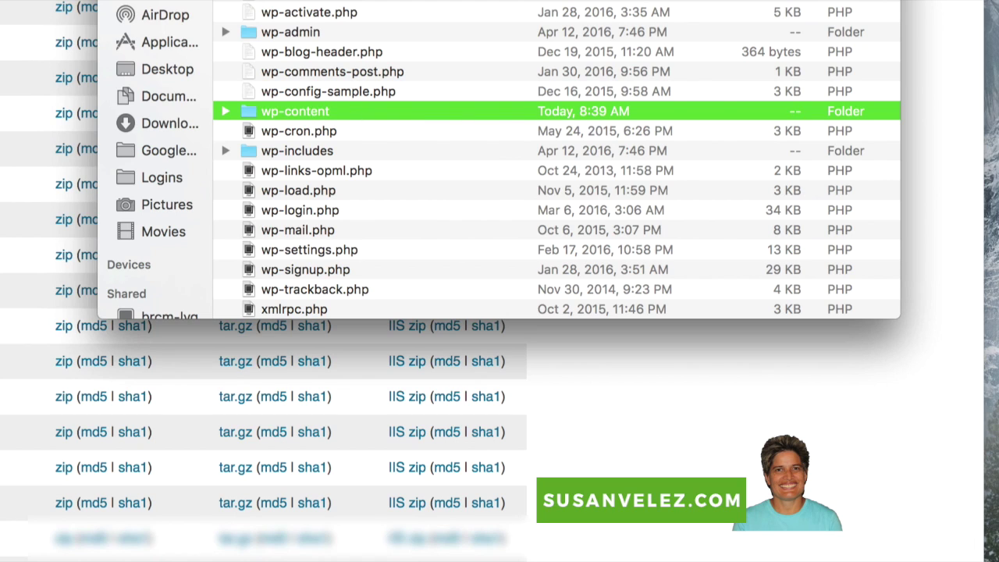
pyautogui.press('super+BackSpace')
pyautogui.click(372, 116)
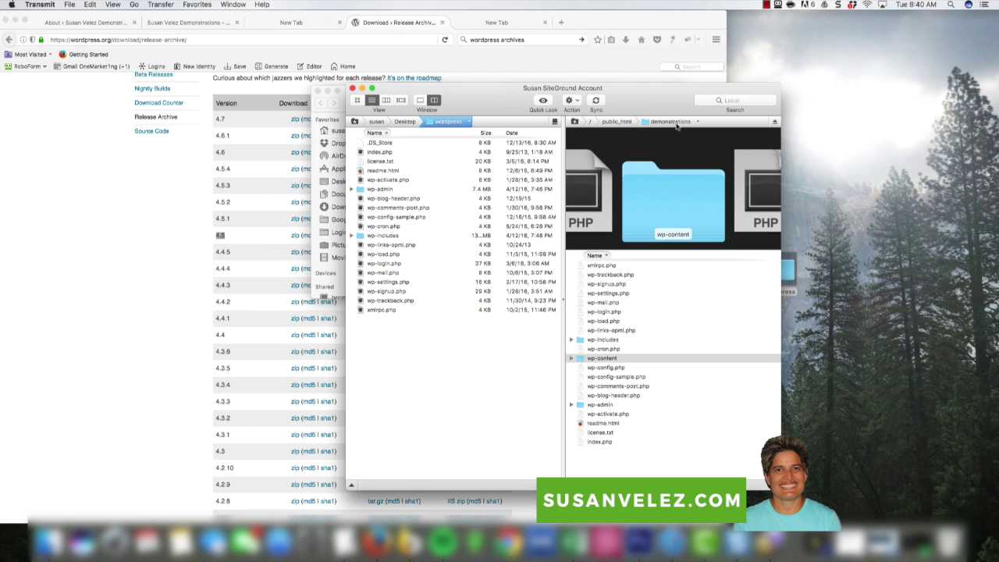
# In Transmit, examine the live site's WordPress files in the remote demonstrations folder, including wp-content.
pyautogui.hscroll(2, 633, 308)
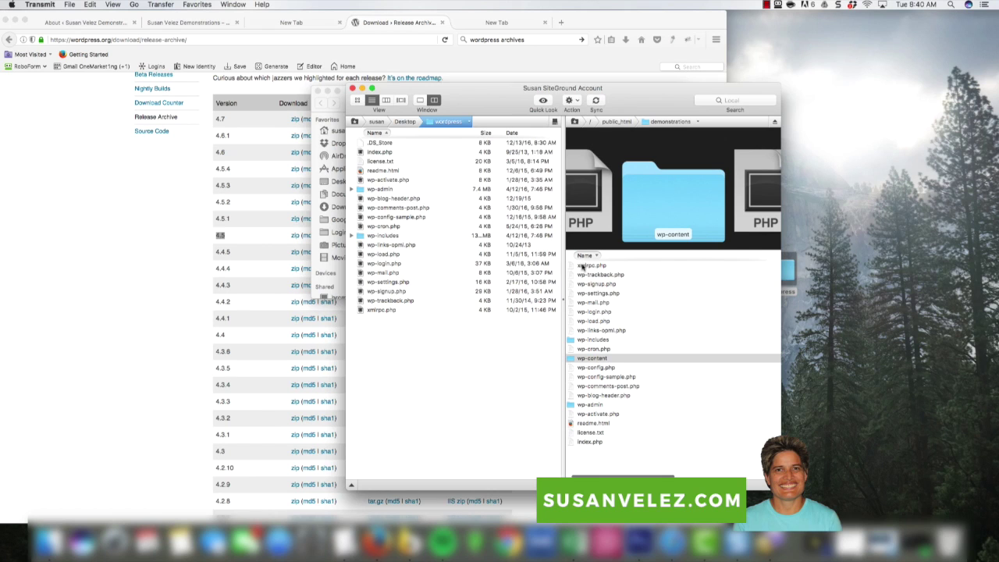
pyautogui.click(593, 357)
pyautogui.press('Home')
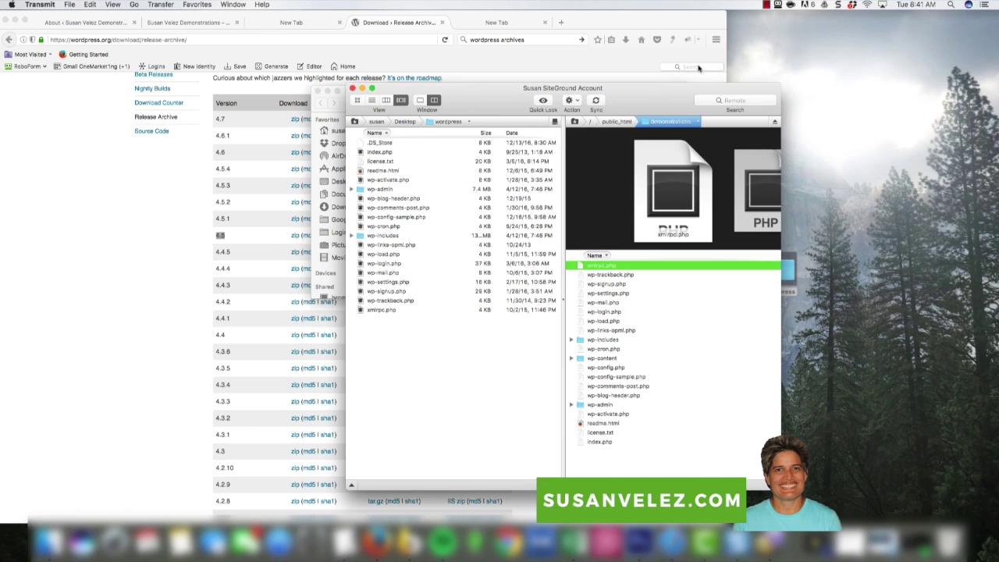
pyautogui.click(766, 5)
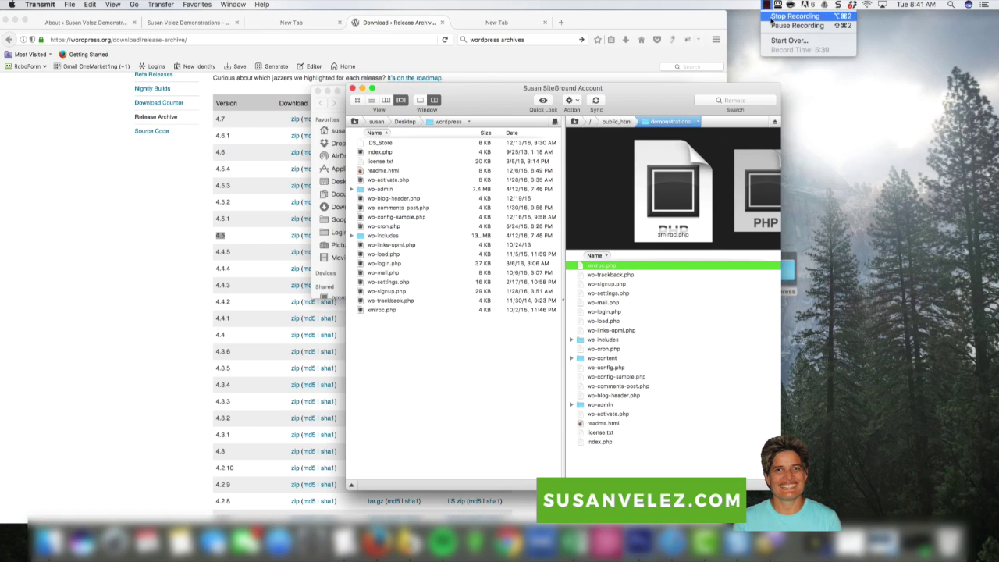
pyautogui.click(772, 17)
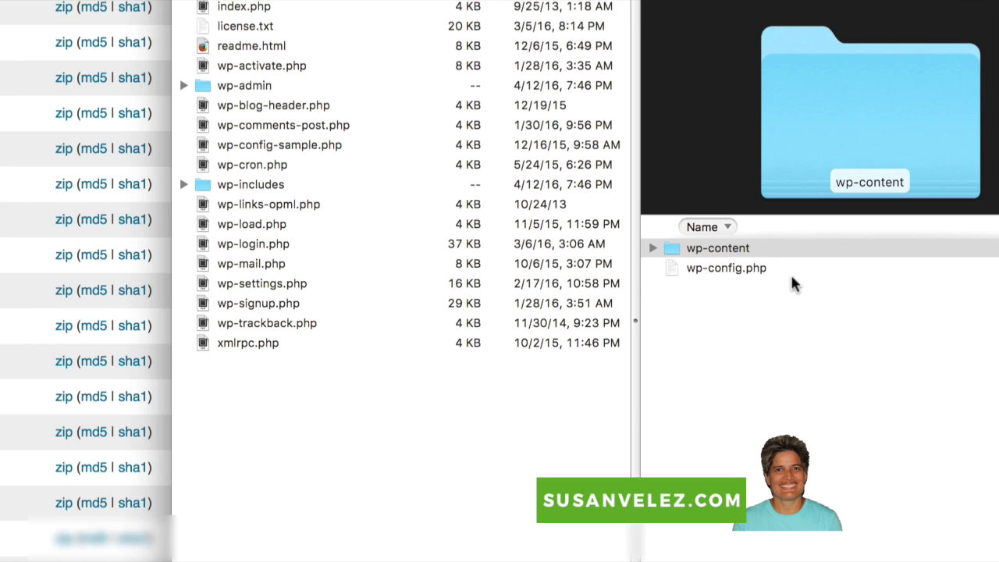
# Examine the themes and plugins subfolders of the live site's wp-content folder, collapse it, and select the remote wp-config.php file.
pyautogui.click(654, 247)
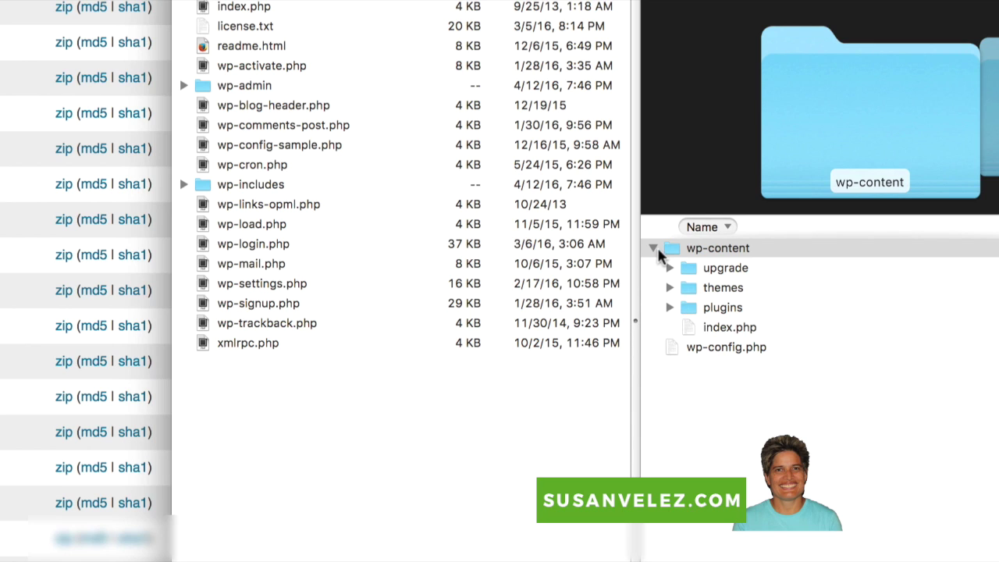
pyautogui.click(670, 289)
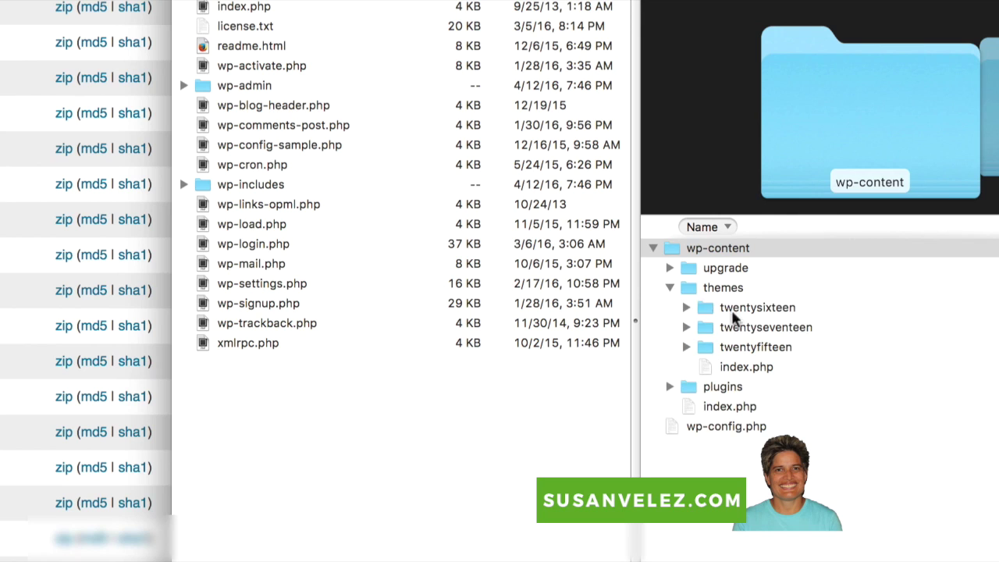
pyautogui.click(671, 288)
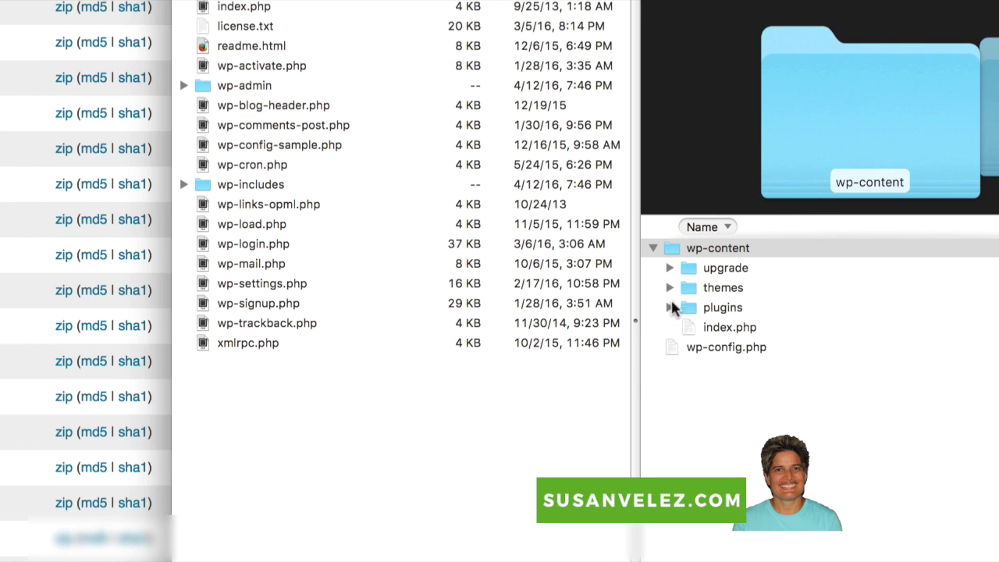
pyautogui.click(669, 309)
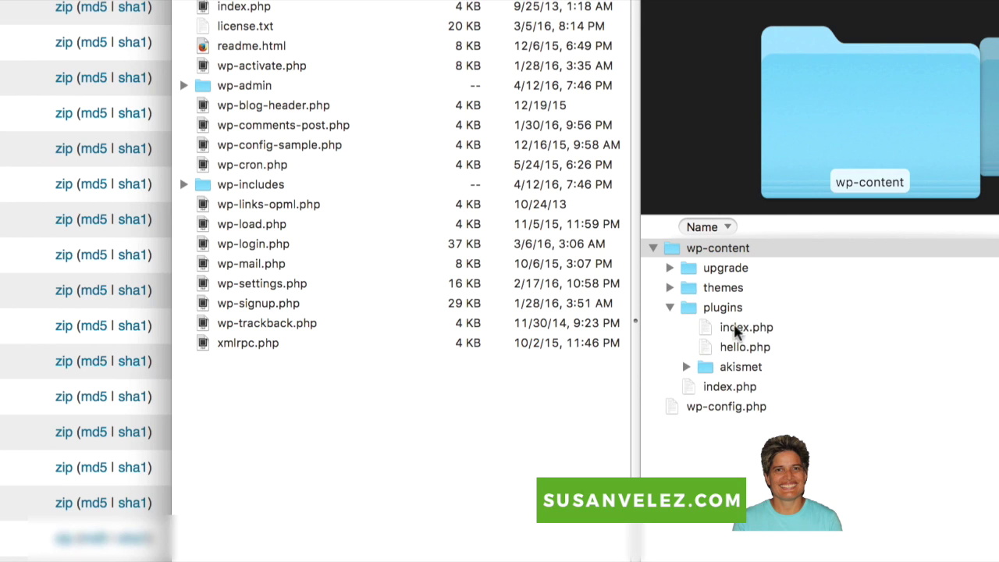
pyautogui.click(669, 308)
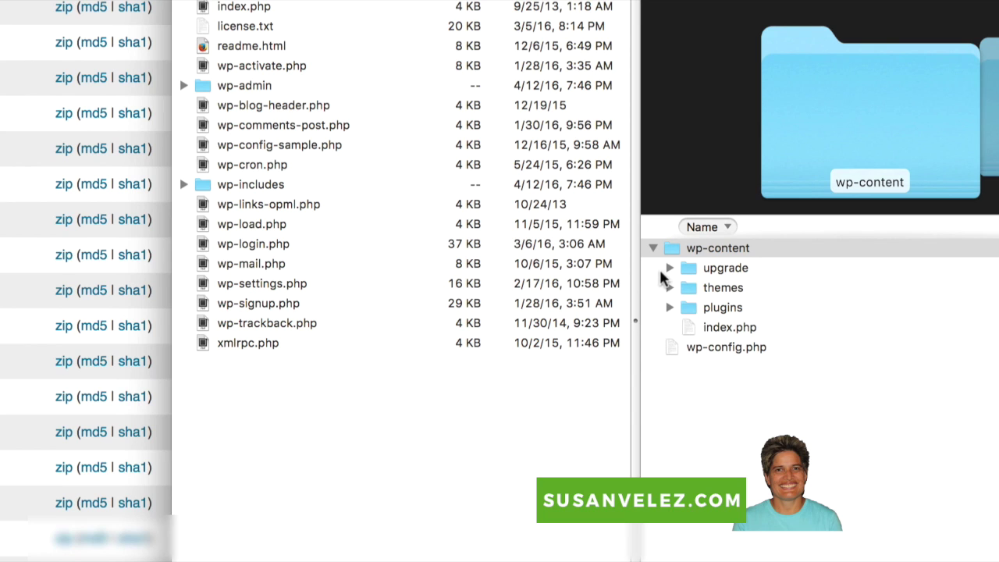
pyautogui.click(653, 248)
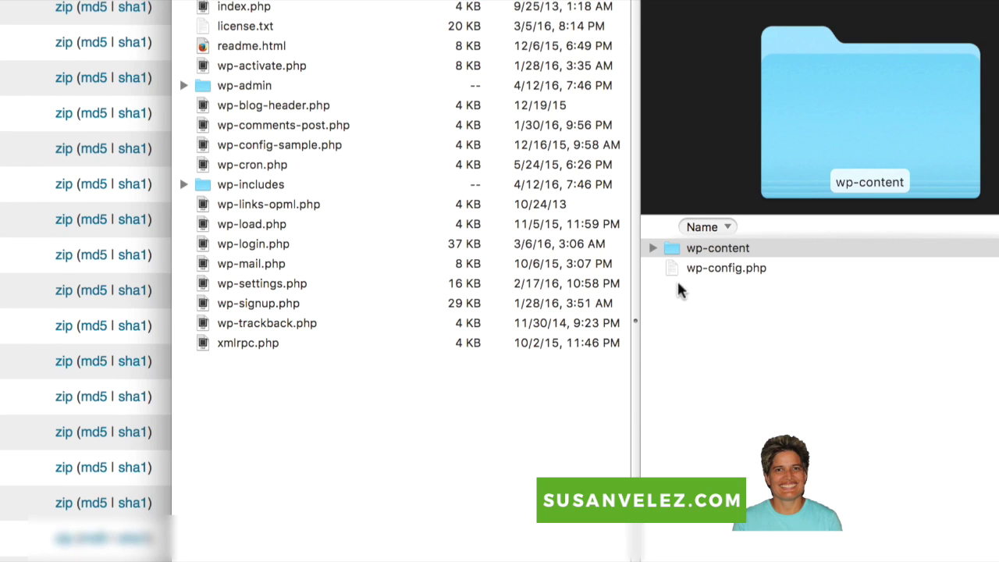
pyautogui.click(722, 270)
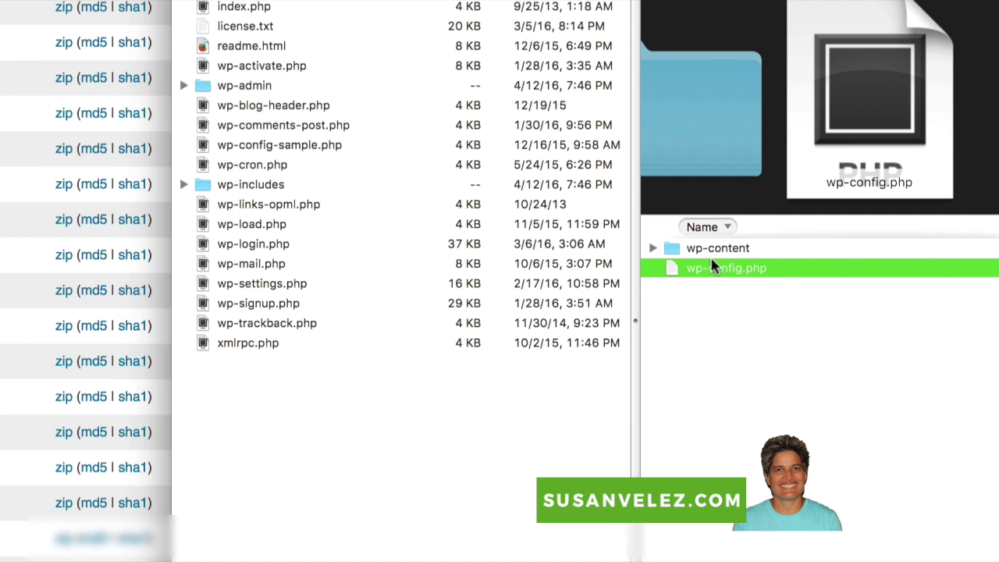
# Upload all files and folders of the local WordPress 4.5 package to the remote demonstrations folder.
pyautogui.click(252, 14)
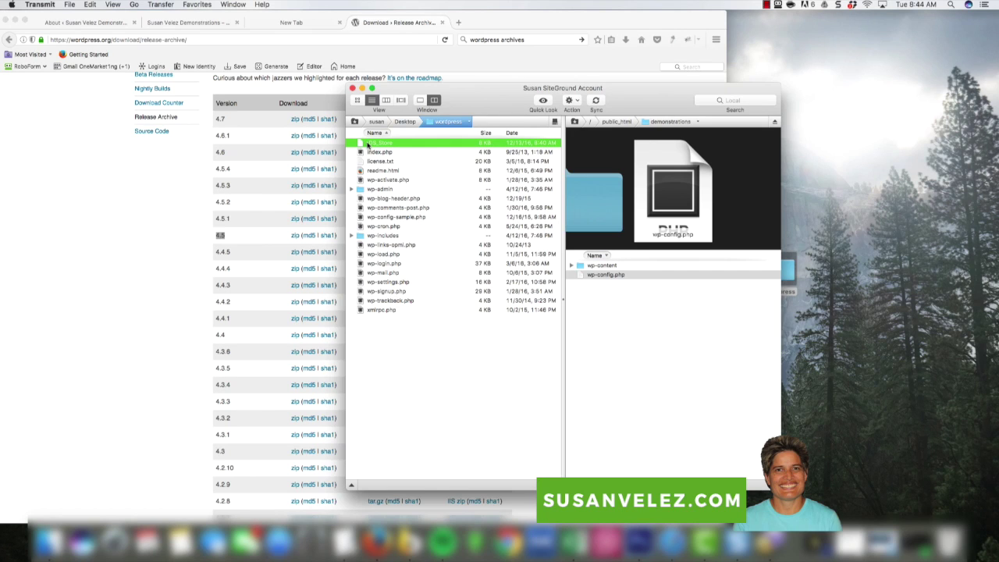
pyautogui.keyDown('shift'); pyautogui.click(380, 310); pyautogui.keyUp('shift')
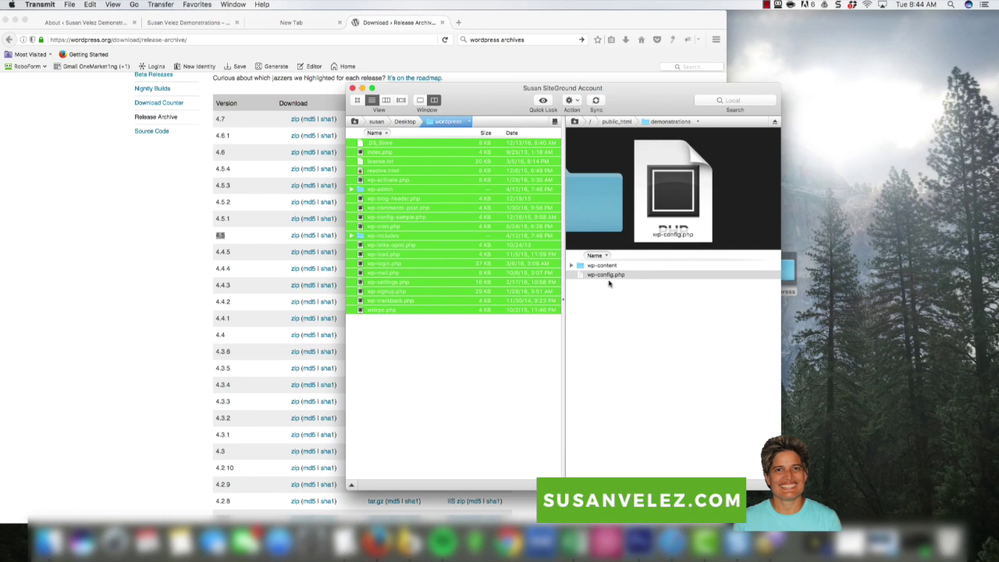
pyautogui.moveTo(435, 216); pyautogui.dragTo(591, 326)
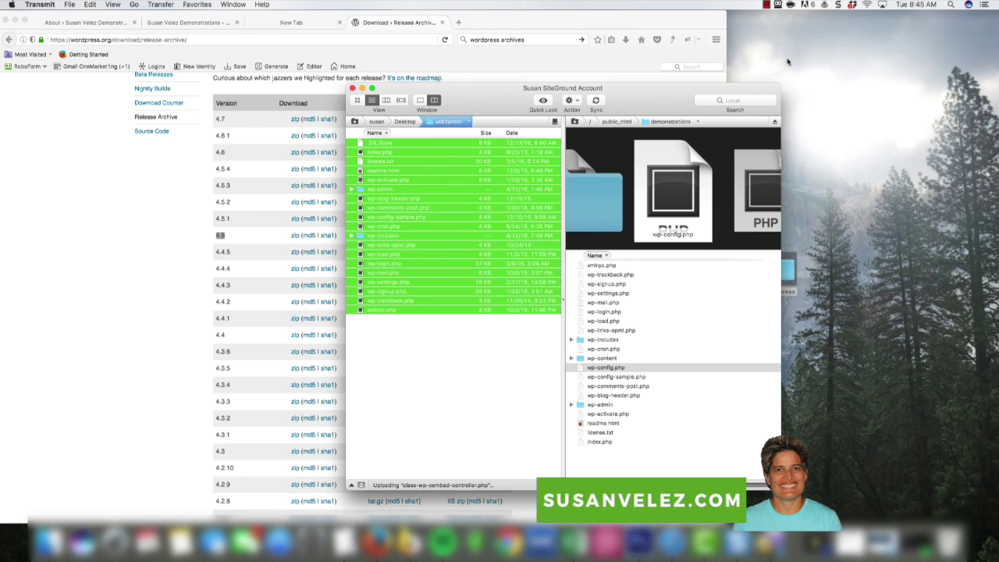
pyautogui.click(766, 7)
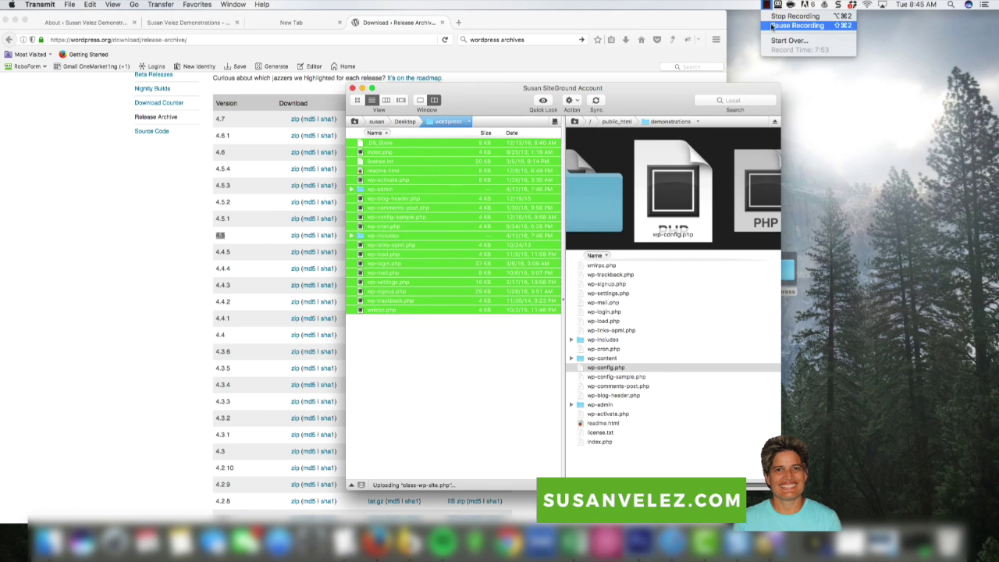
pyautogui.click(771, 25)
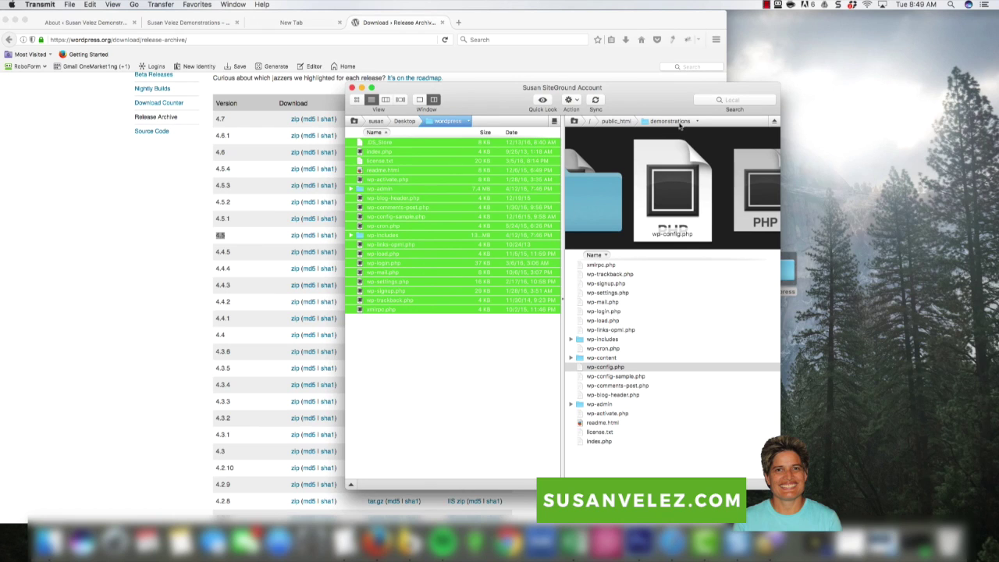
# Switch to Firefox, reload the site's WordPress admin about page, and run the WordPress database update through to the admin area.
pyautogui.click(172, 188)
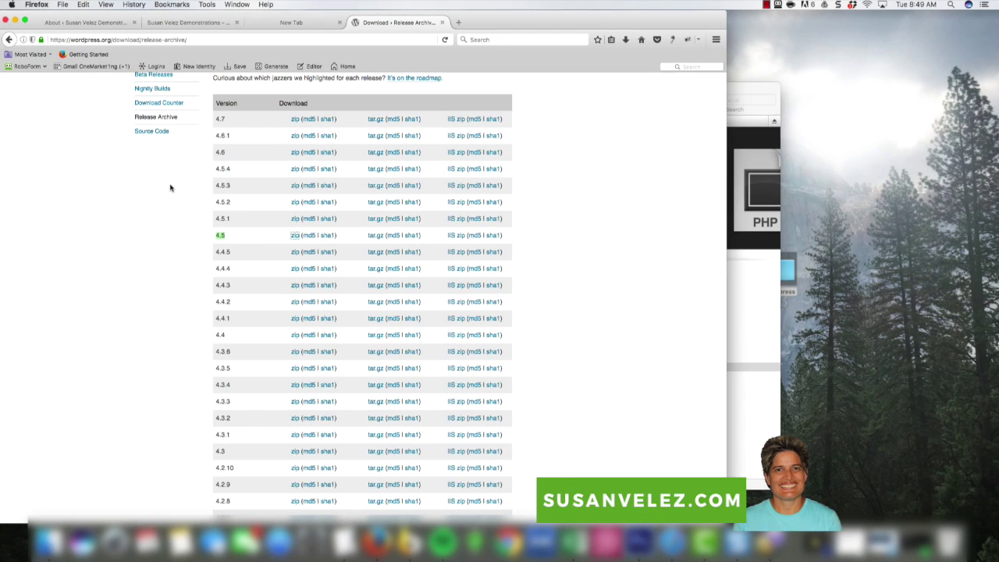
pyautogui.click(100, 25)
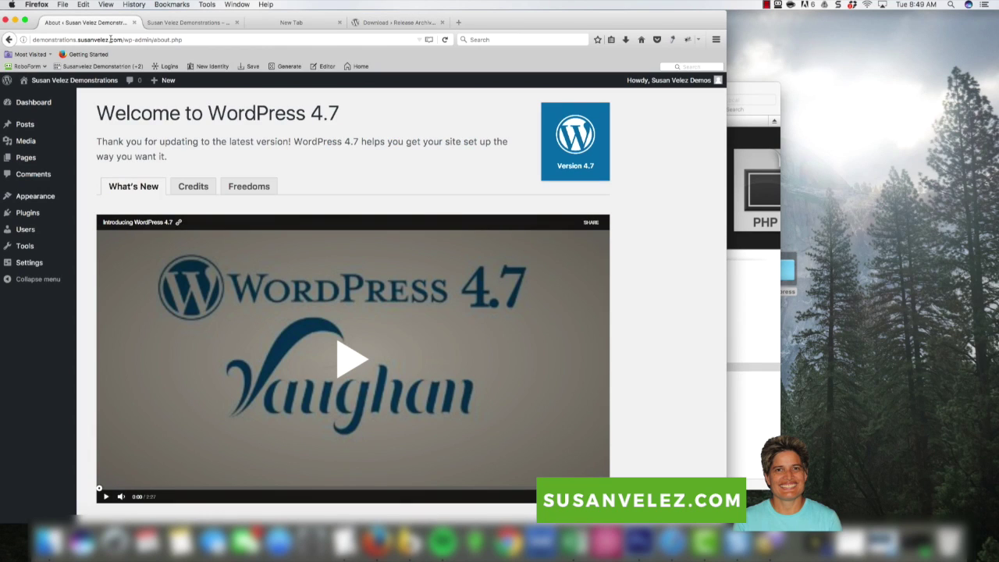
pyautogui.click(111, 39)
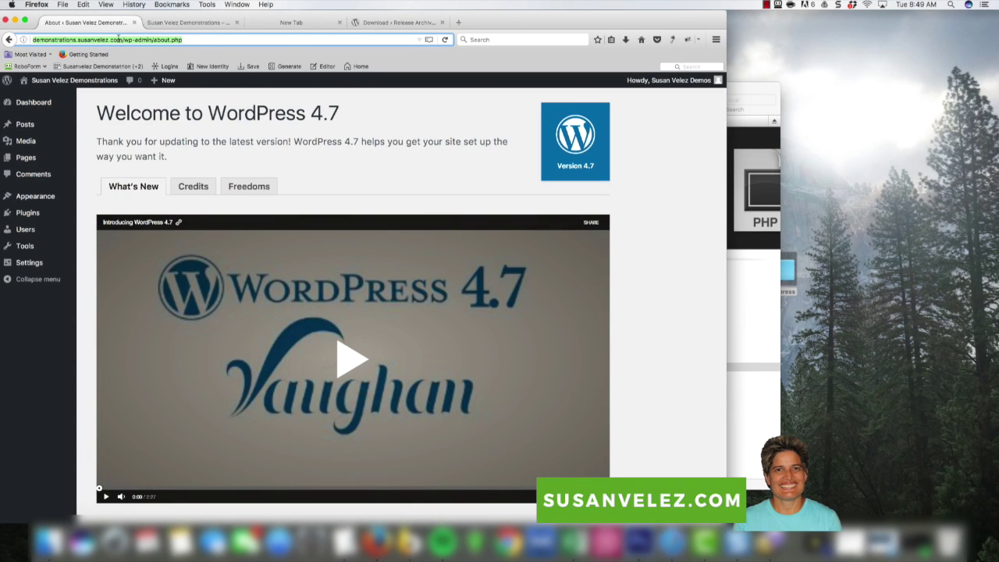
pyautogui.press('Return')
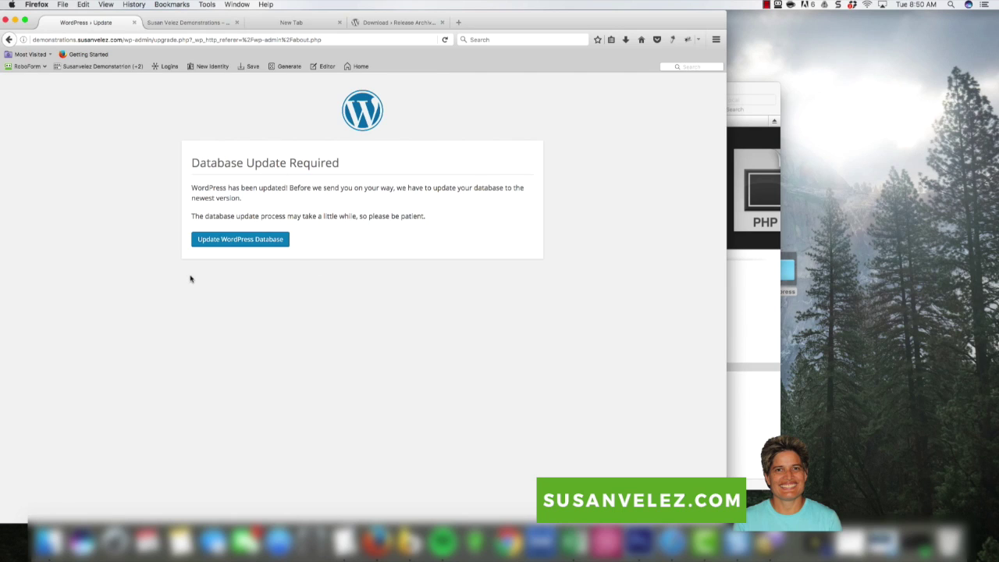
pyautogui.click(225, 243)
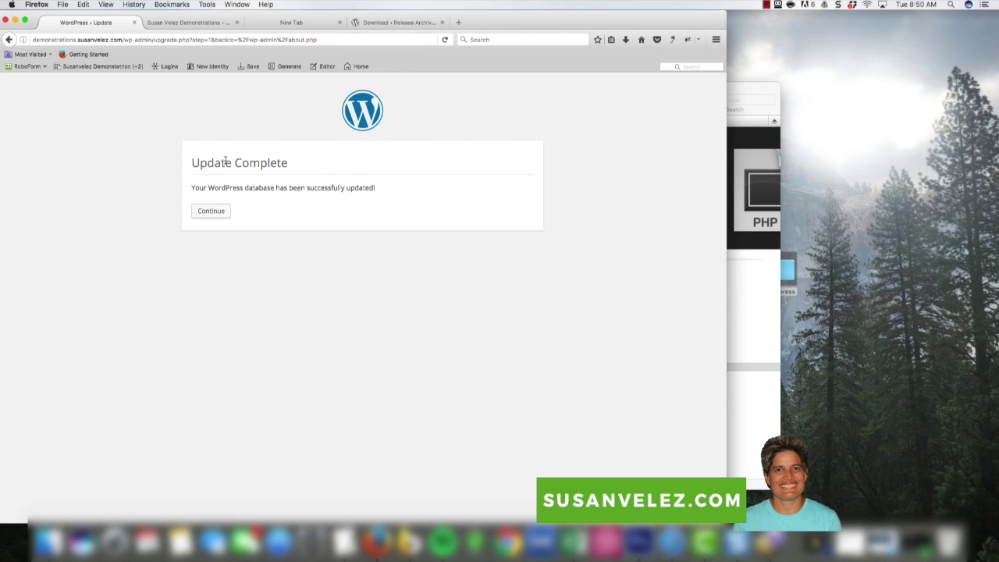
pyautogui.click(216, 212)
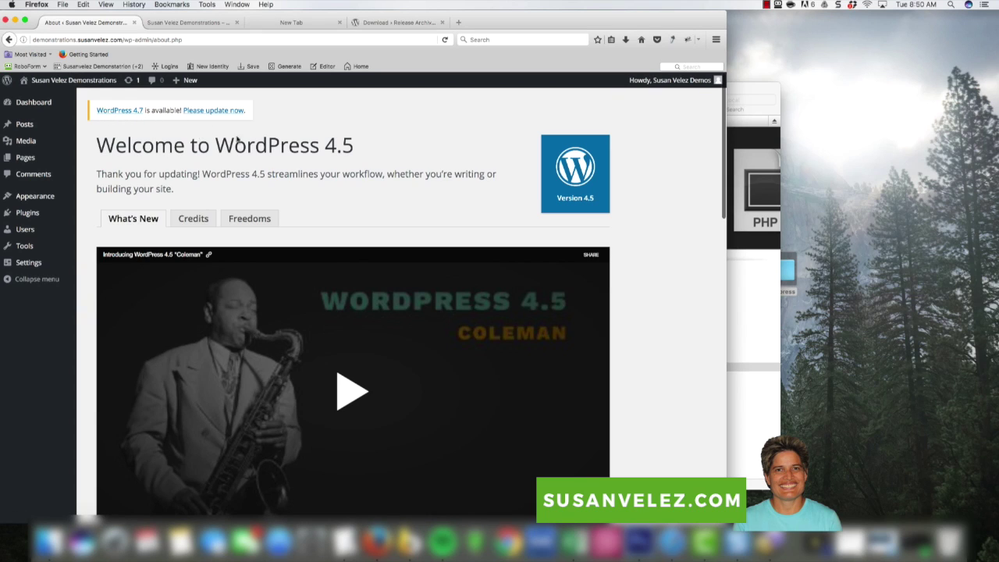
# Look through the WordPress 4.5 welcome page, and open the dashboard home to check the installed version.
pyautogui.scroll(-10, 280, 145)
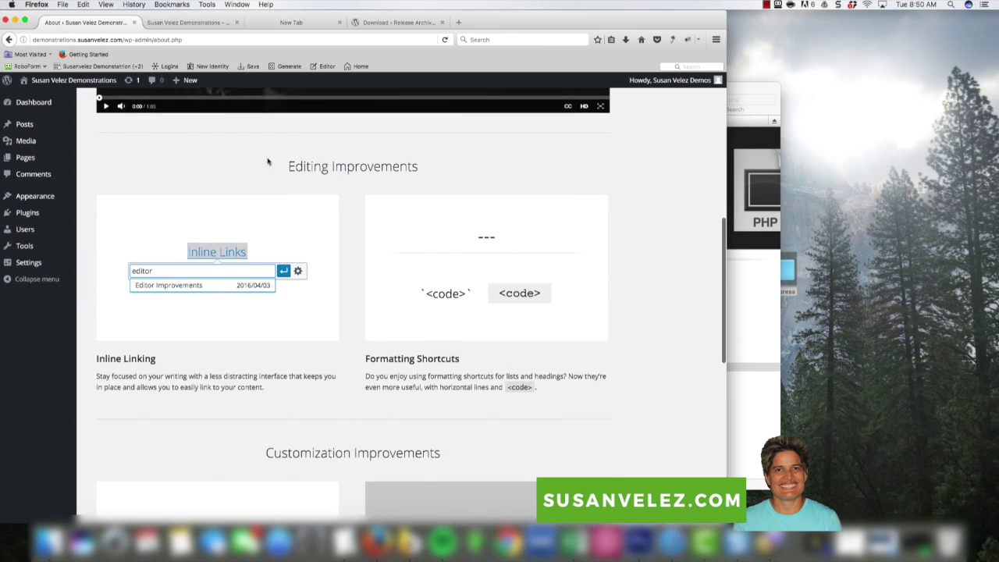
pyautogui.scroll(-4, 269, 163)
pyautogui.scroll(15, 234, 152)
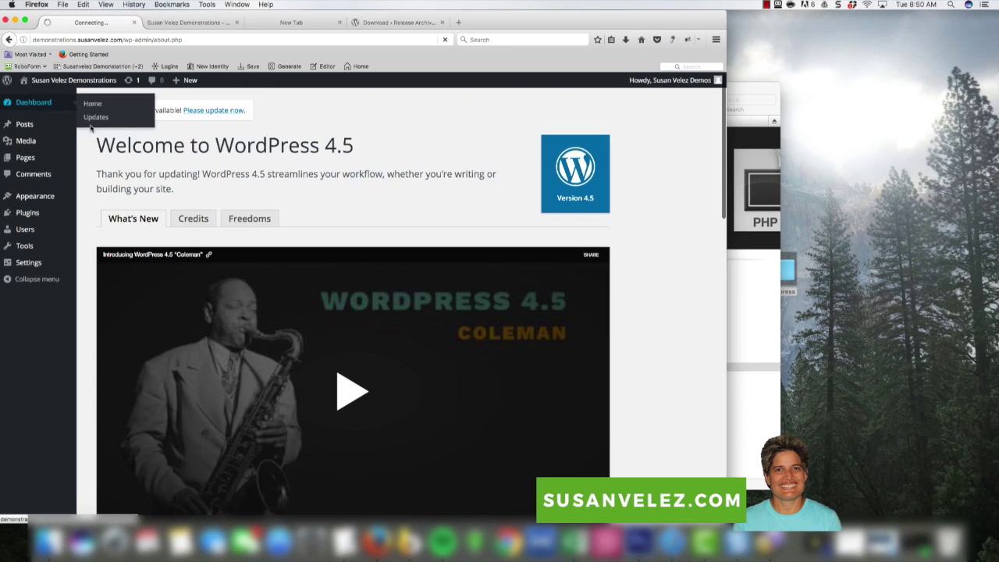
pyautogui.click(33, 103)
pyautogui.scroll(-3, 270, 185)
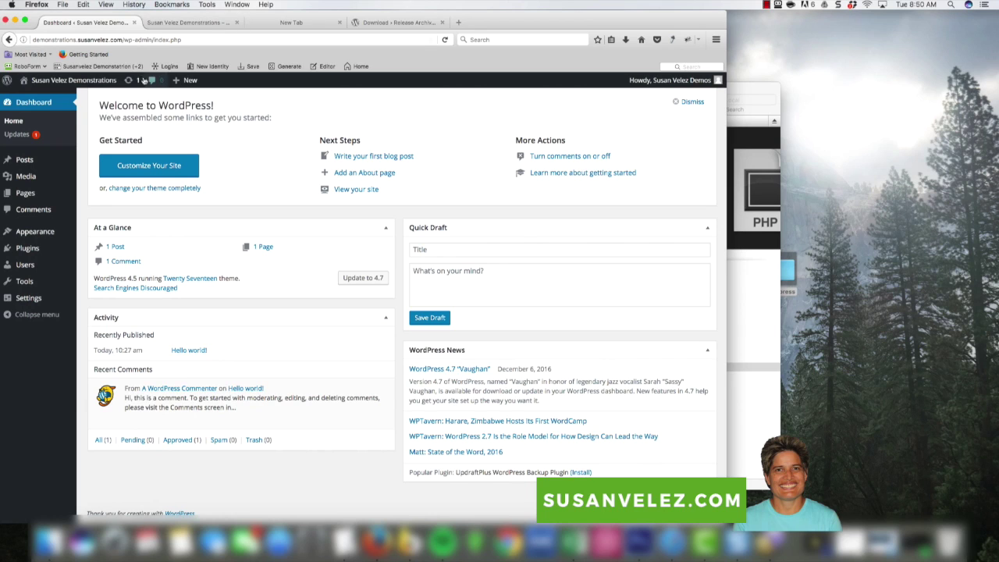
# Close the old front-end tab and open the live site from the dashboard in a new tab to check it.
pyautogui.click(238, 22)
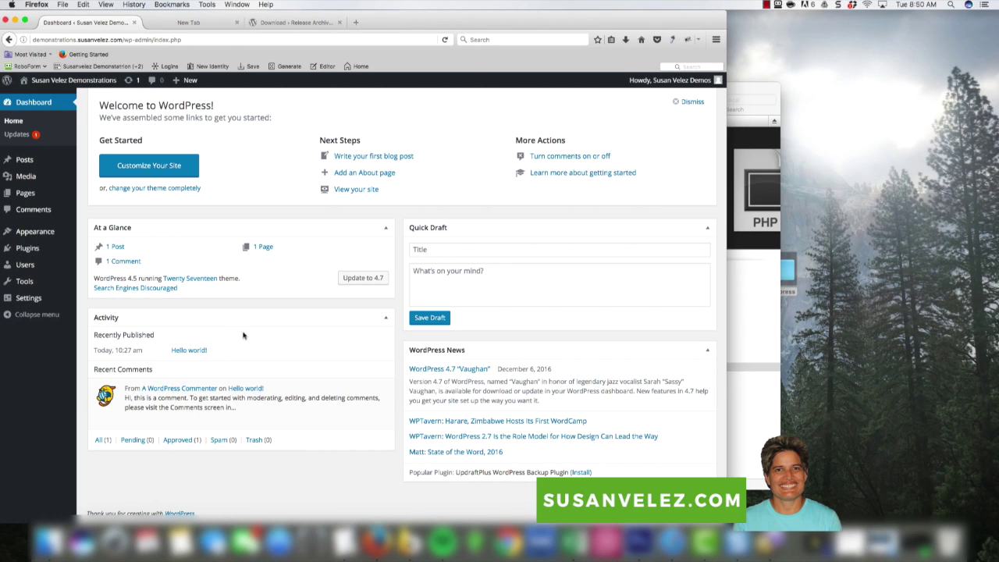
pyautogui.scroll(2, 167, 148)
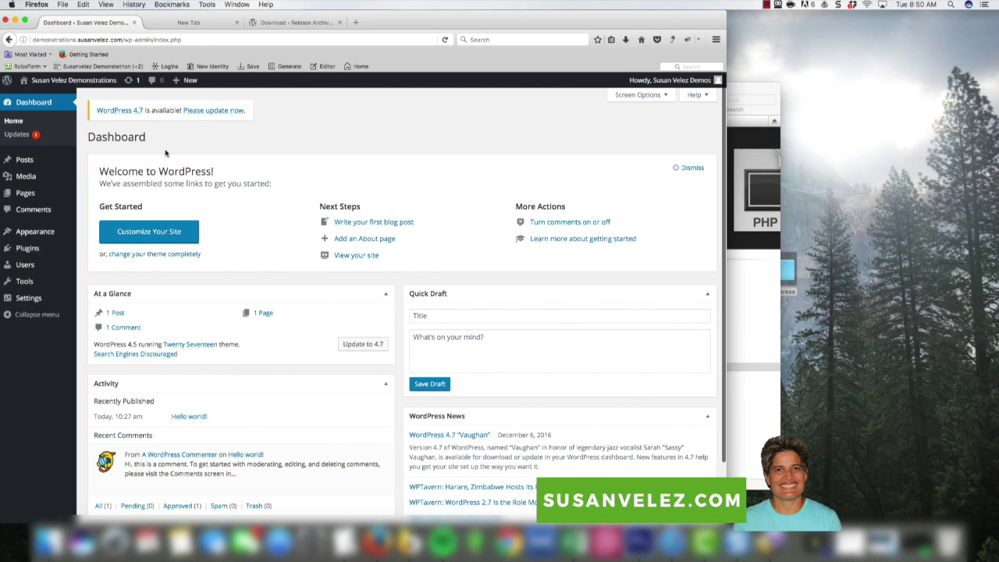
pyautogui.moveTo(71, 84)
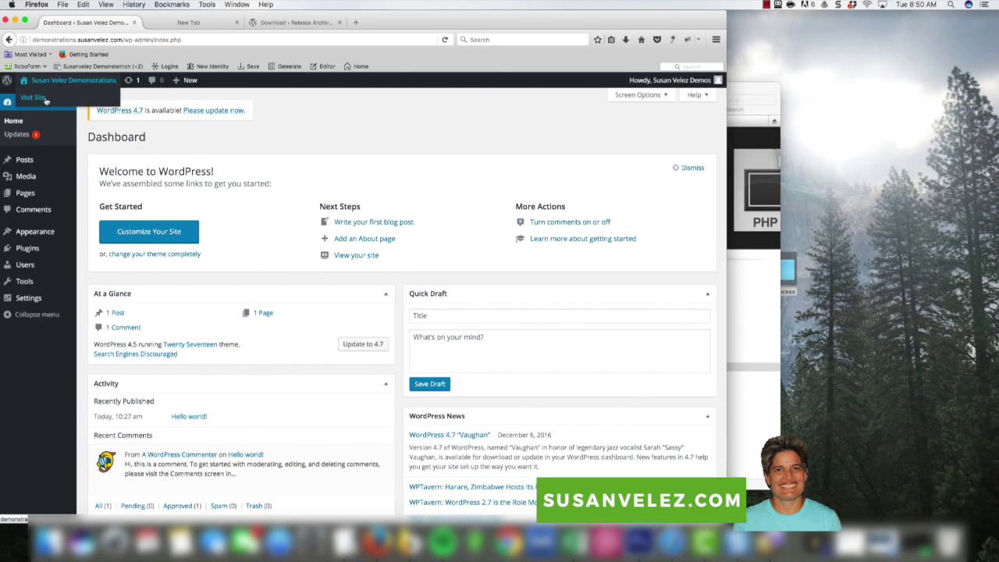
pyautogui.rightClick(45, 100)
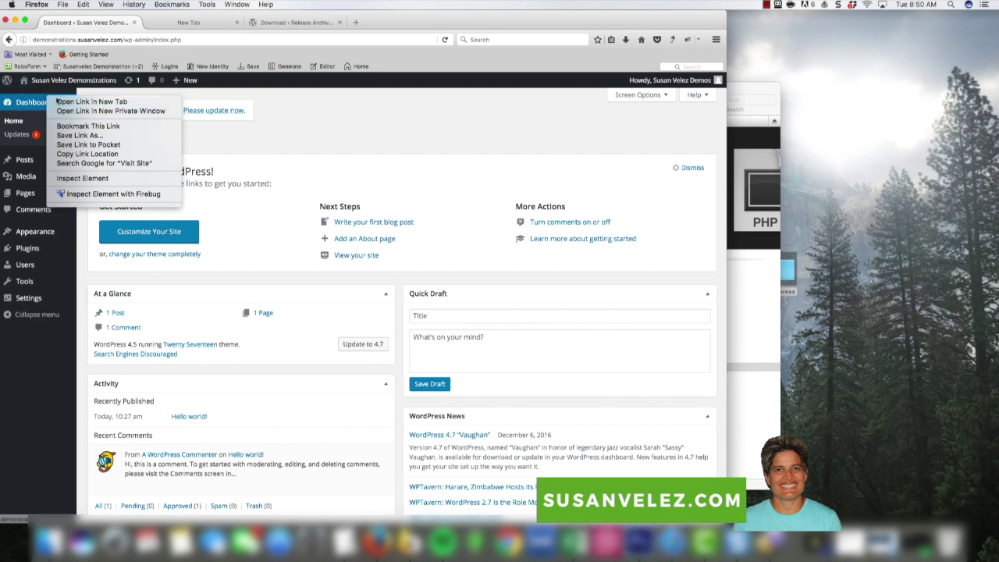
pyautogui.click(56, 103)
pyautogui.click(170, 23)
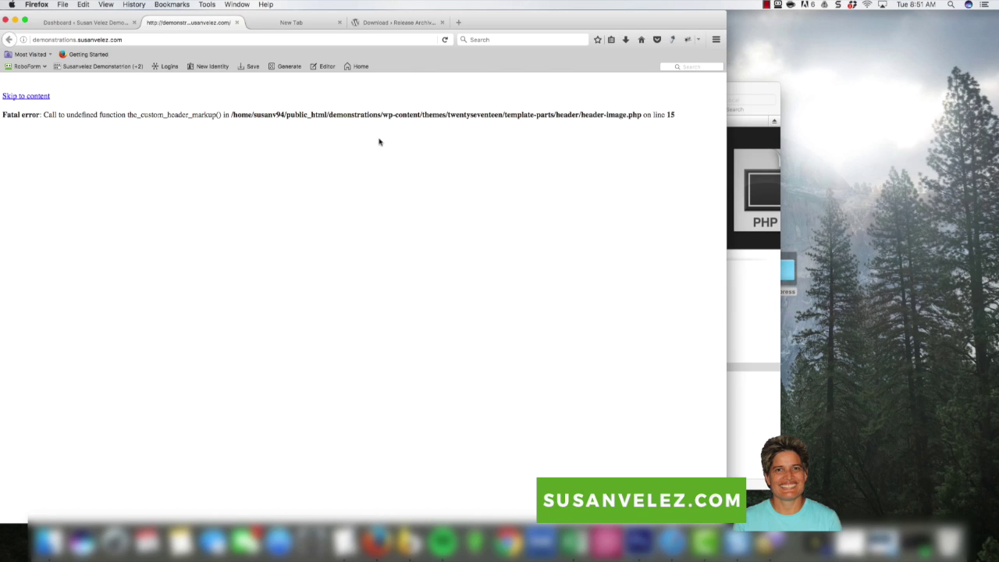
# Return to the dashboard and update WordPress to version 4.7 automatically from the available update notice.
pyautogui.click(102, 23)
pyautogui.scroll(-2, 271, 143)
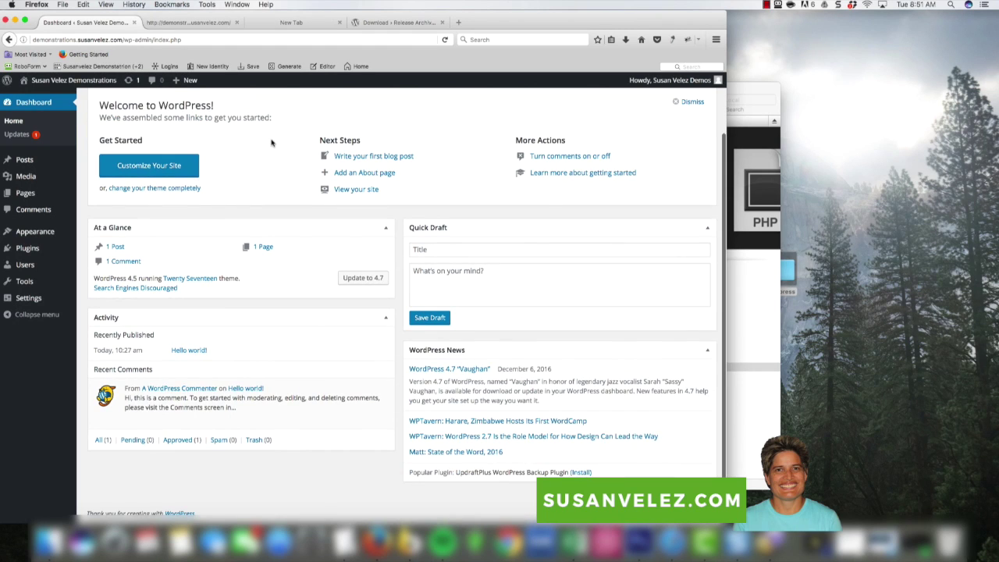
pyautogui.scroll(2, 272, 143)
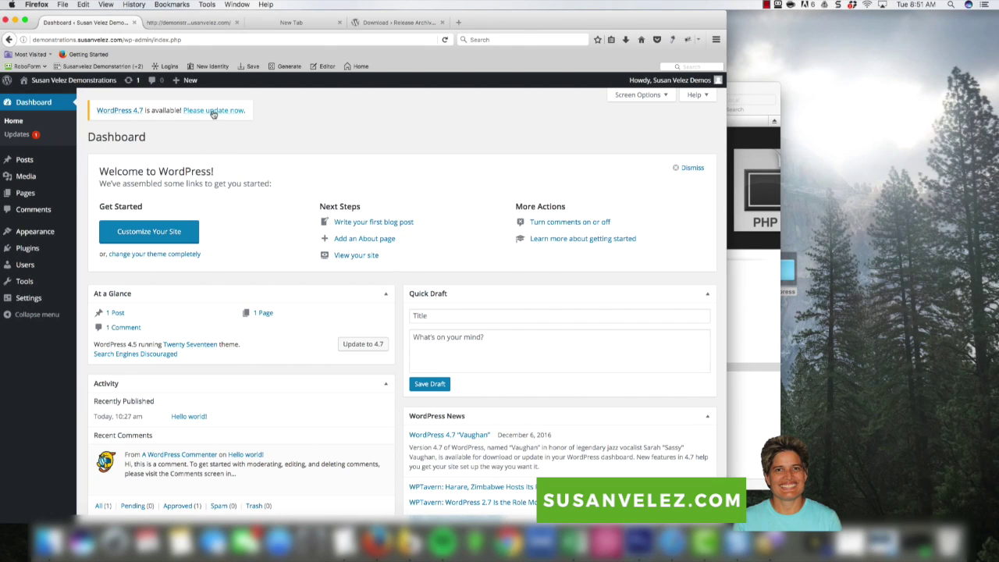
pyautogui.click(219, 26)
pyautogui.click(103, 24)
pyautogui.click(231, 112)
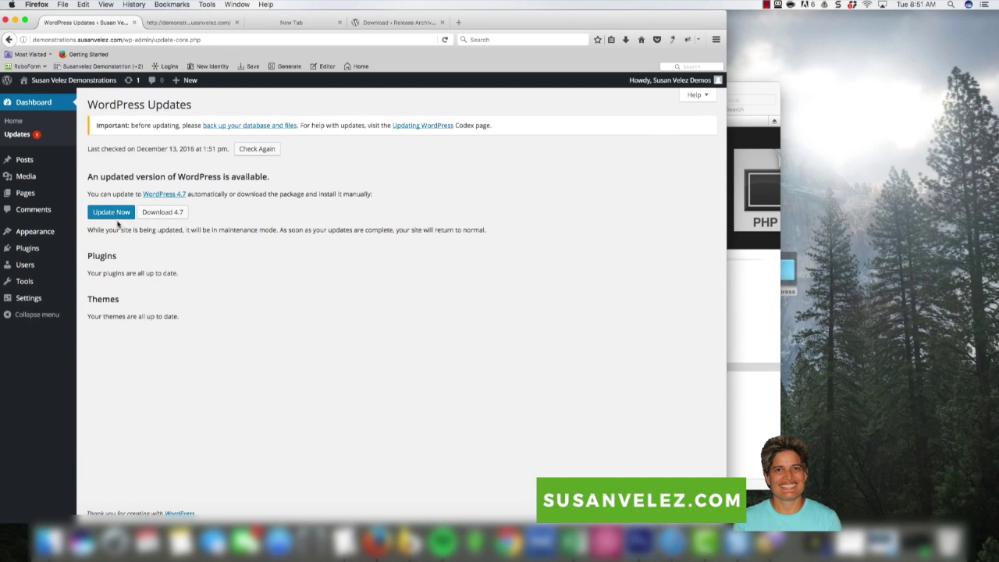
pyautogui.click(115, 213)
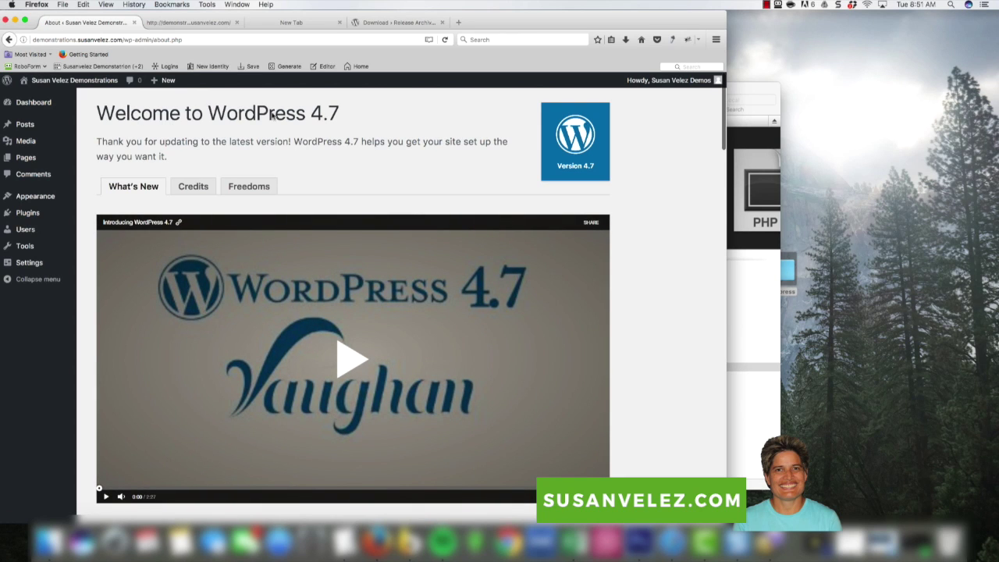
# Reload the live site's front page in its own tab and check its content down to the footer.
pyautogui.click(187, 22)
pyautogui.click(182, 39)
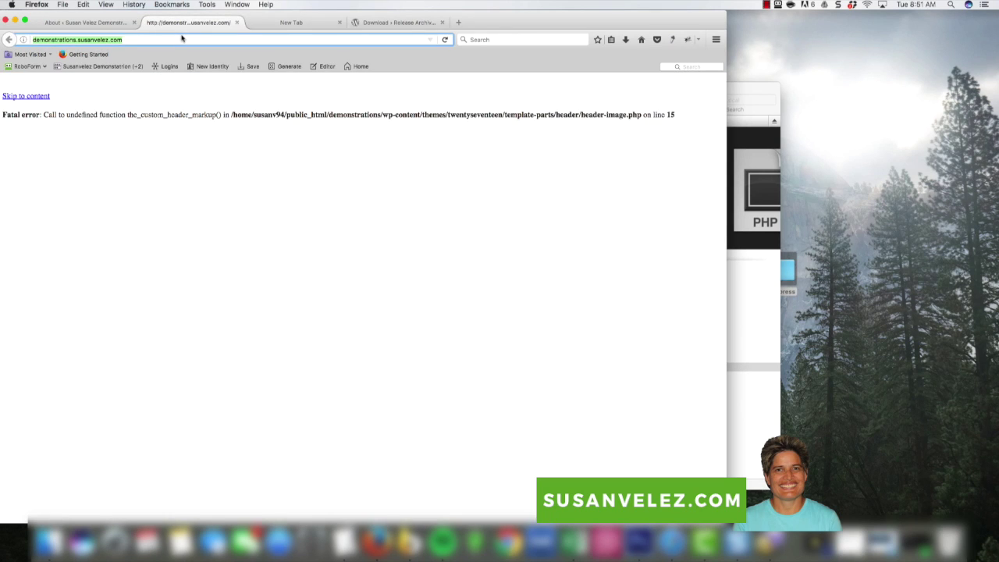
pyautogui.press('Return')
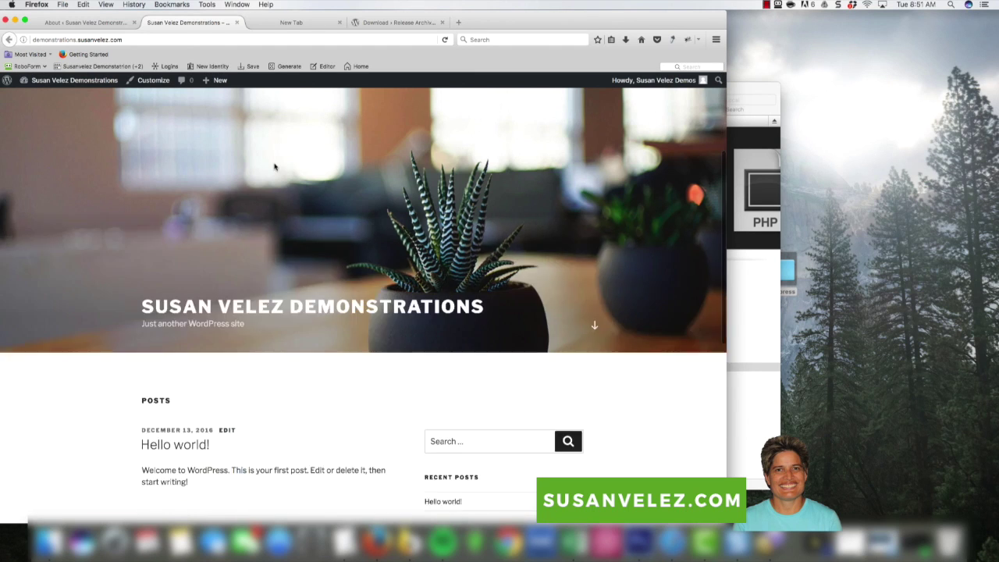
pyautogui.scroll(-5, 275, 166)
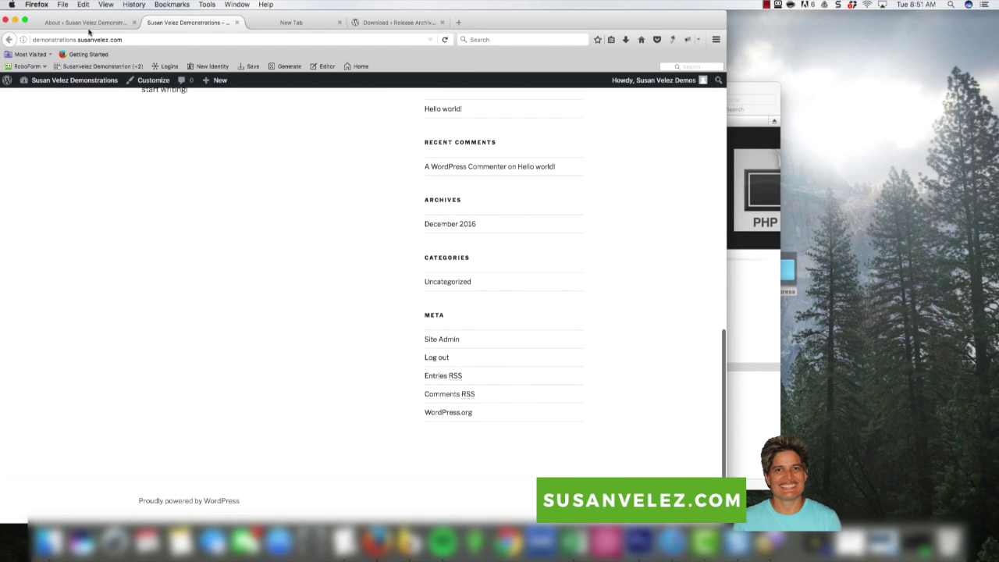
# Go back to the WordPress 4.7 welcome page and look through its Twenty Seventeen and customizer sections.
pyautogui.click(85, 22)
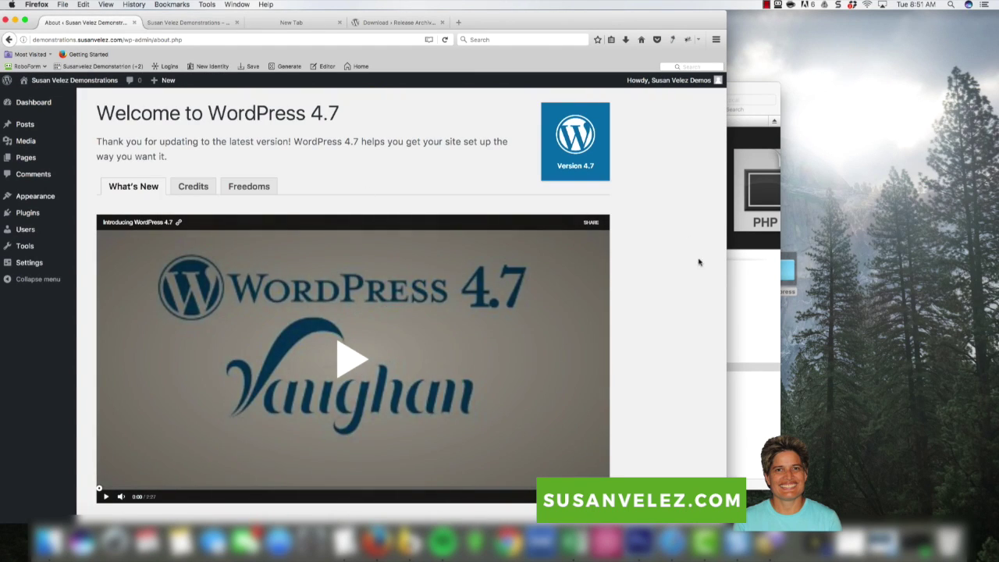
pyautogui.scroll(-10, 699, 262)
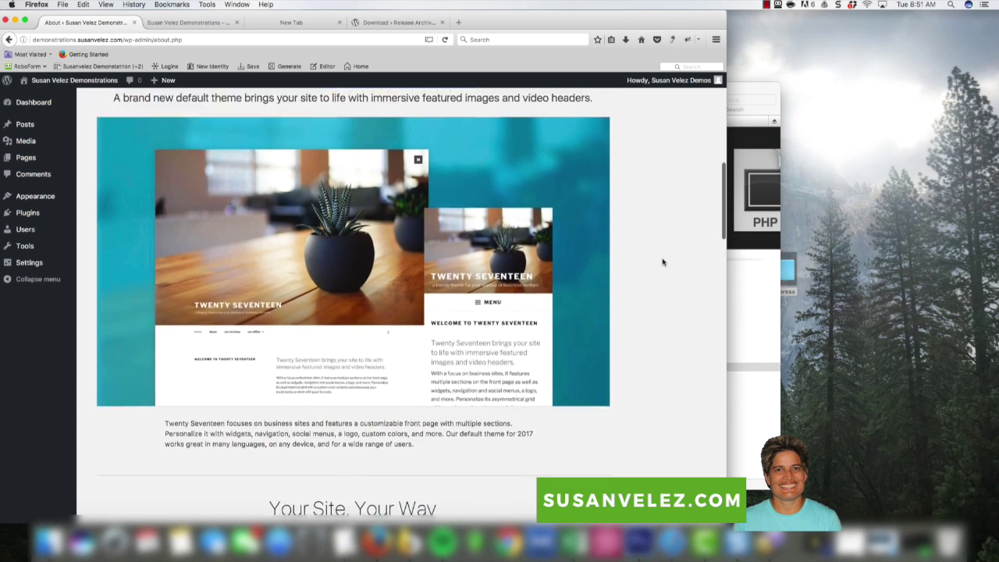
pyautogui.scroll(-4, 662, 263)
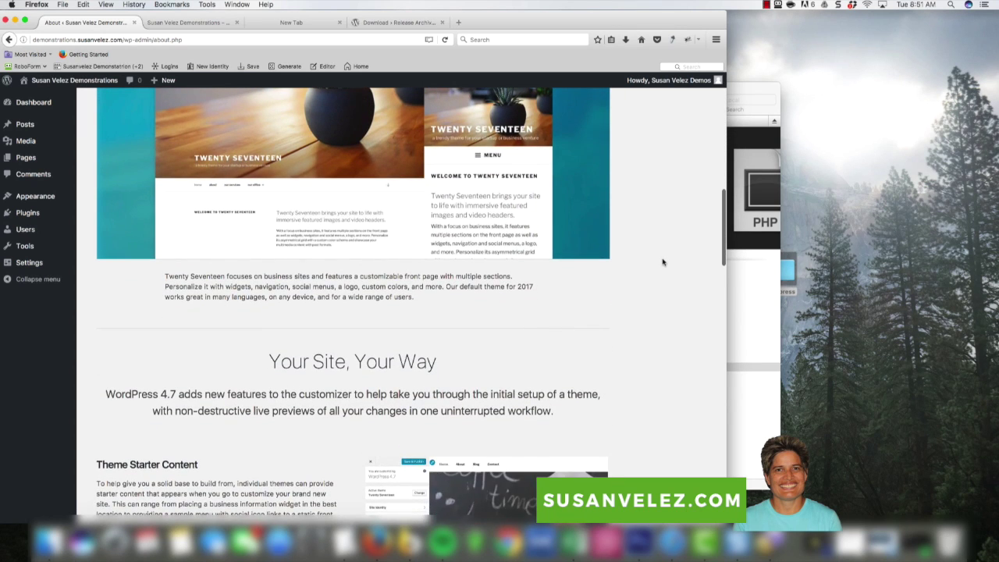
pyautogui.scroll(4, 662, 262)
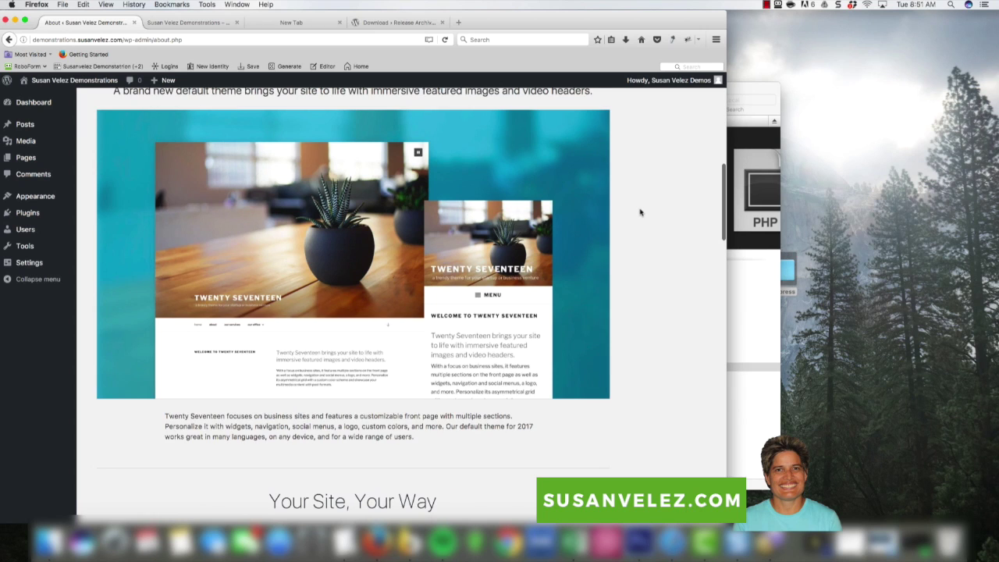
pyautogui.scroll(10, 641, 217)
pyautogui.scroll(2, 641, 217)
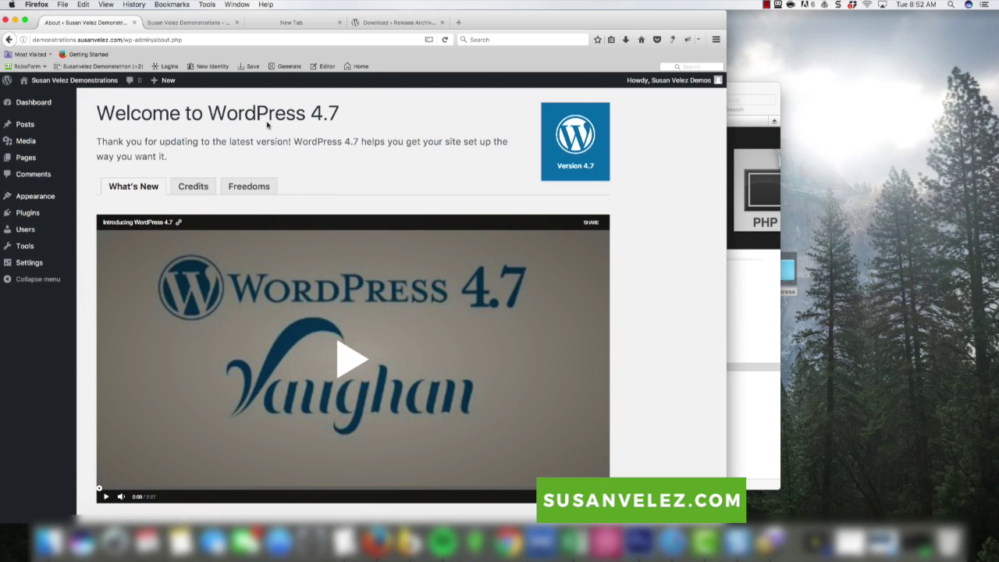
pyautogui.click(765, 4)
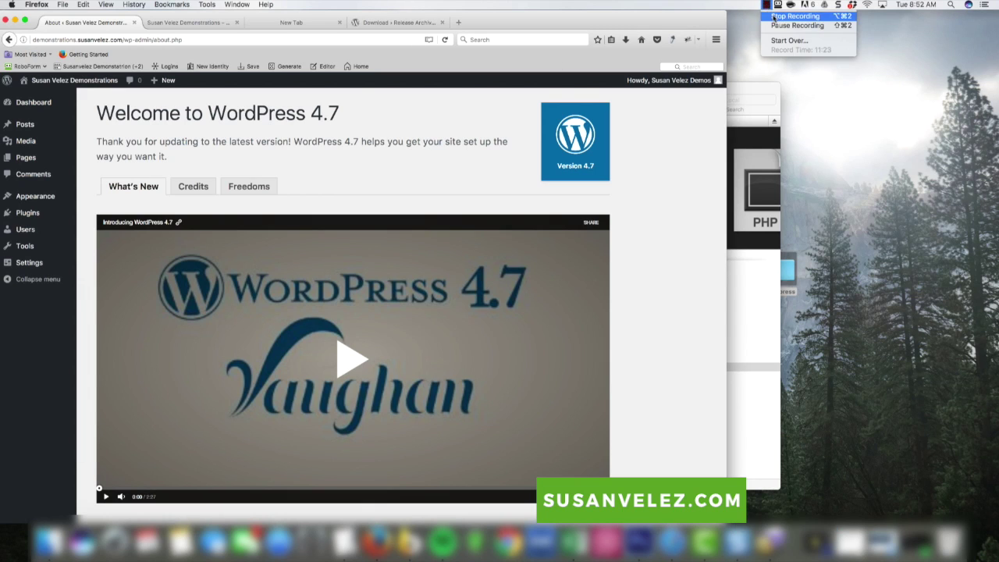